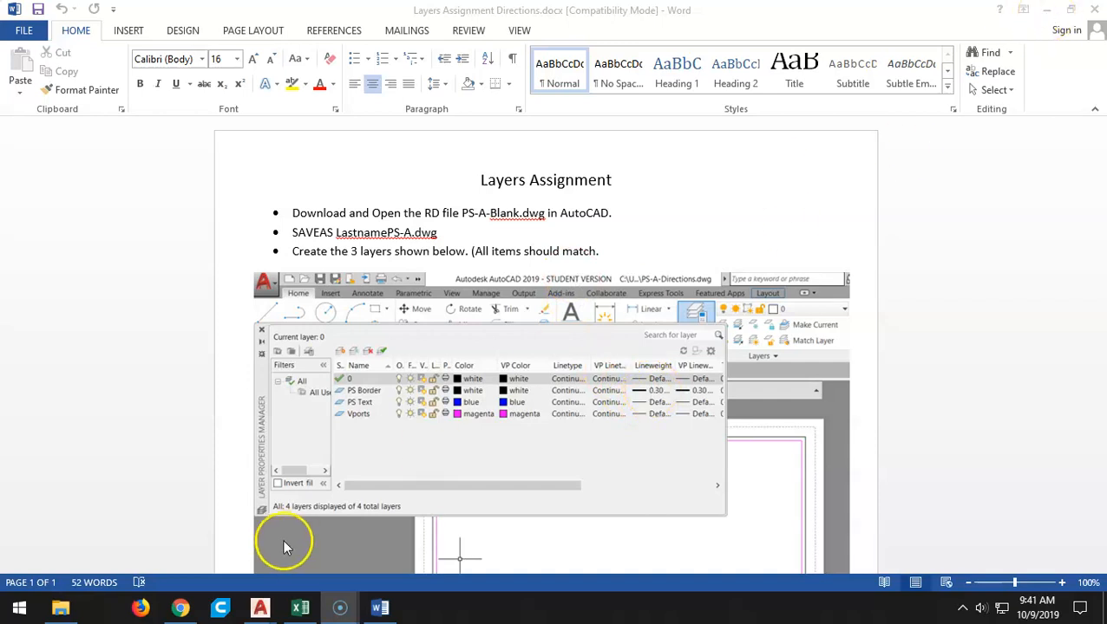
# Read the rest of the Layers Assignment directions, including the title block illustration, and put the document away.
pyautogui.scroll(-6, 282, 520)
pyautogui.scroll(-1, 282, 490)
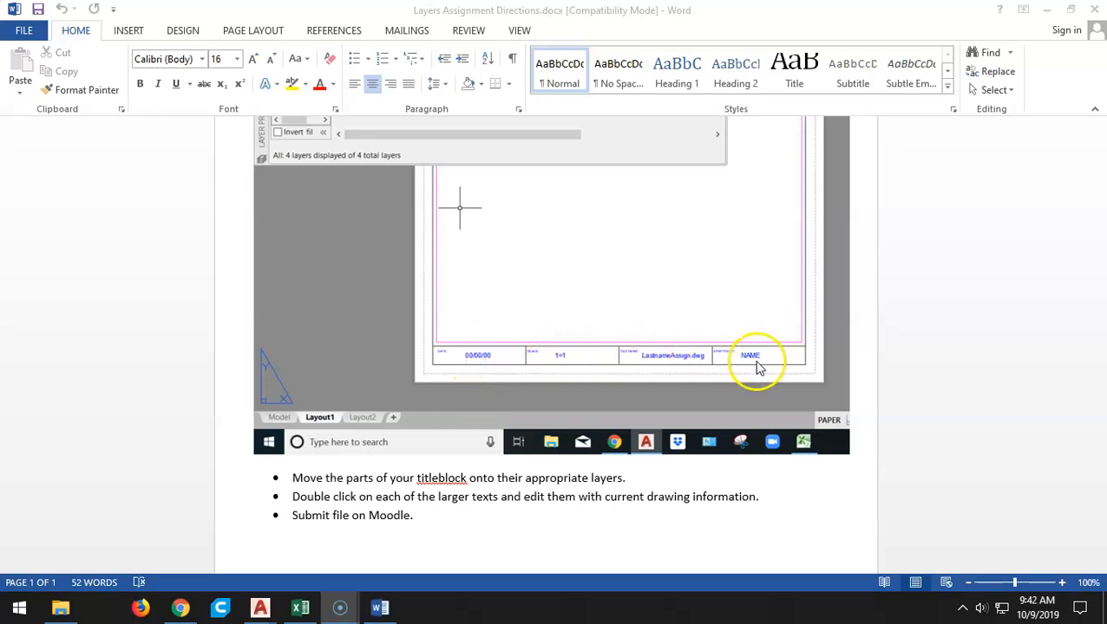
pyautogui.click(1050, 13)
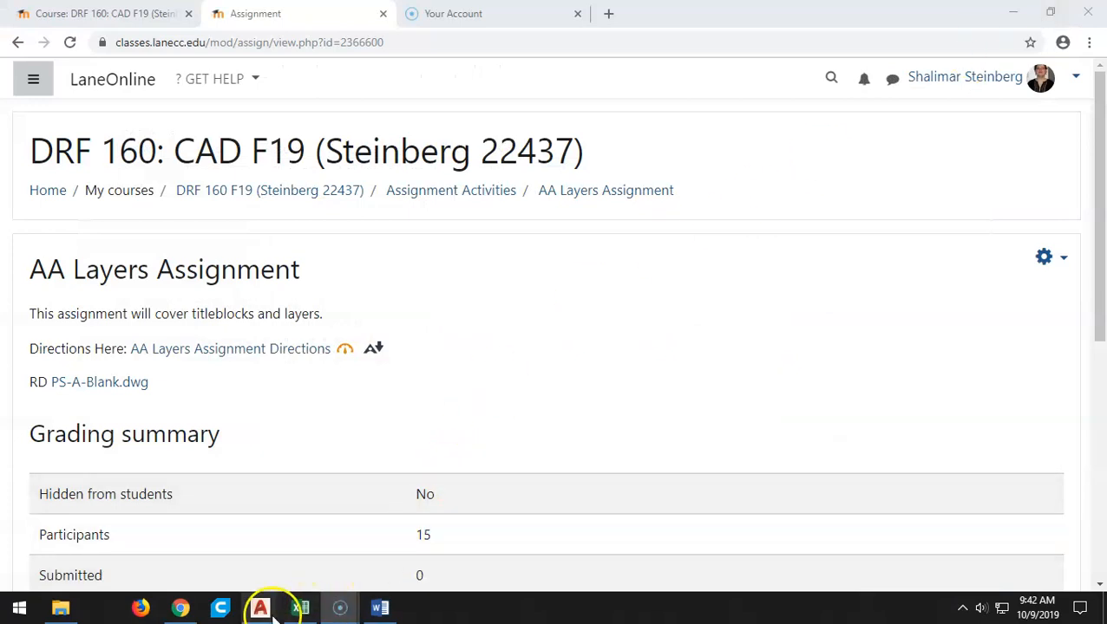
# Switch to the PS-A-Blank.dwg drawing in AutoCAD and display Layout1.
pyautogui.moveTo(262, 609)
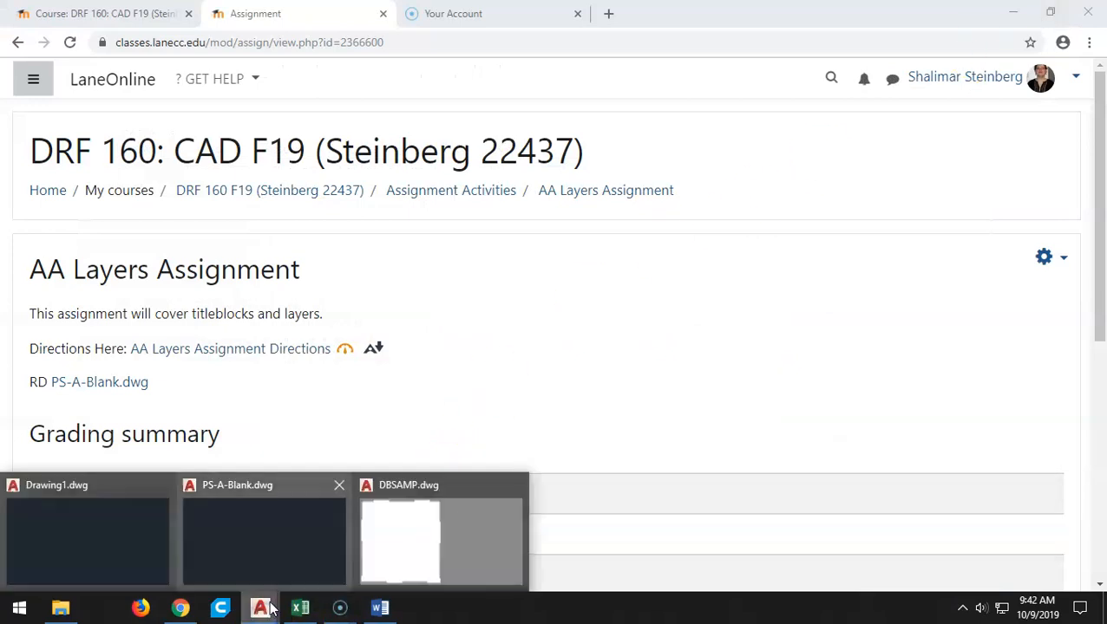
pyautogui.click(227, 533)
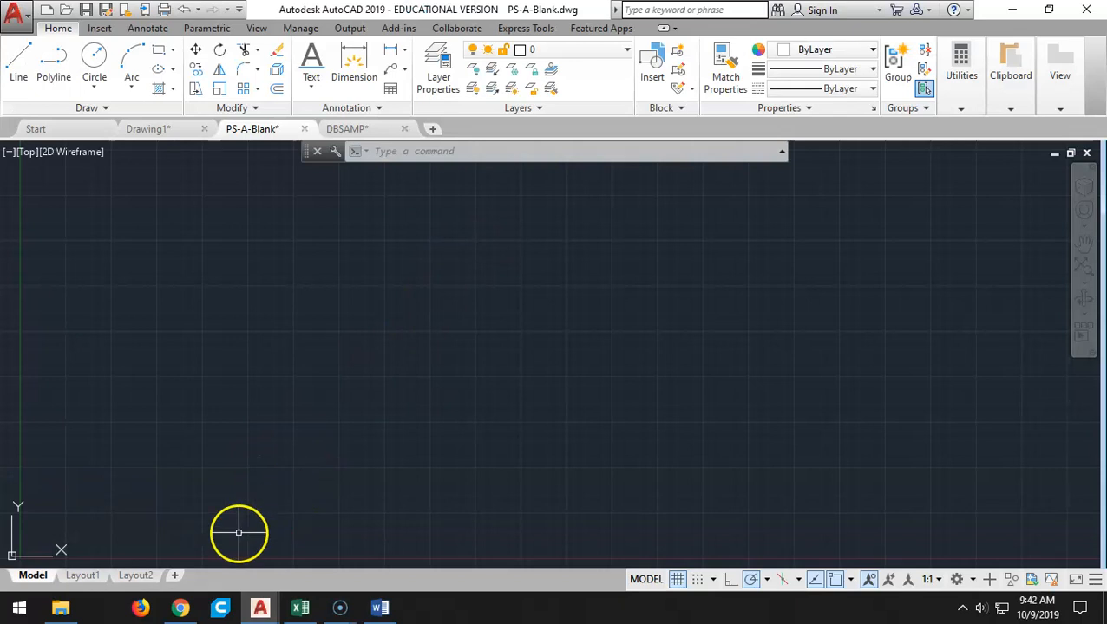
pyautogui.click(81, 575)
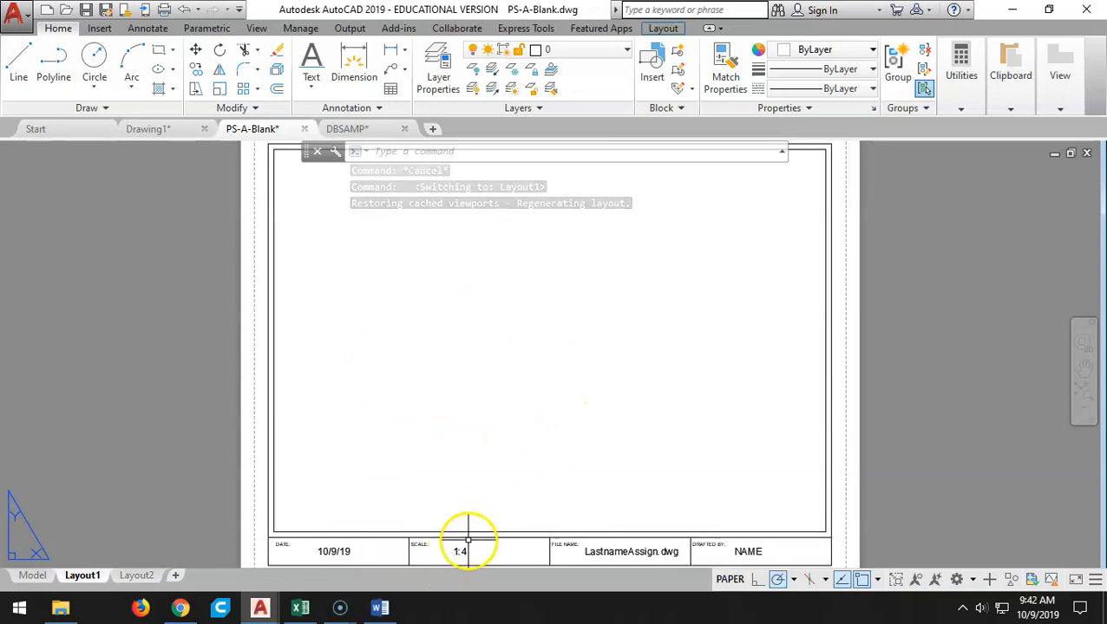
# Create a new layer named PS Border with a 0.30 mm lineweight.
pyautogui.click(440, 78)
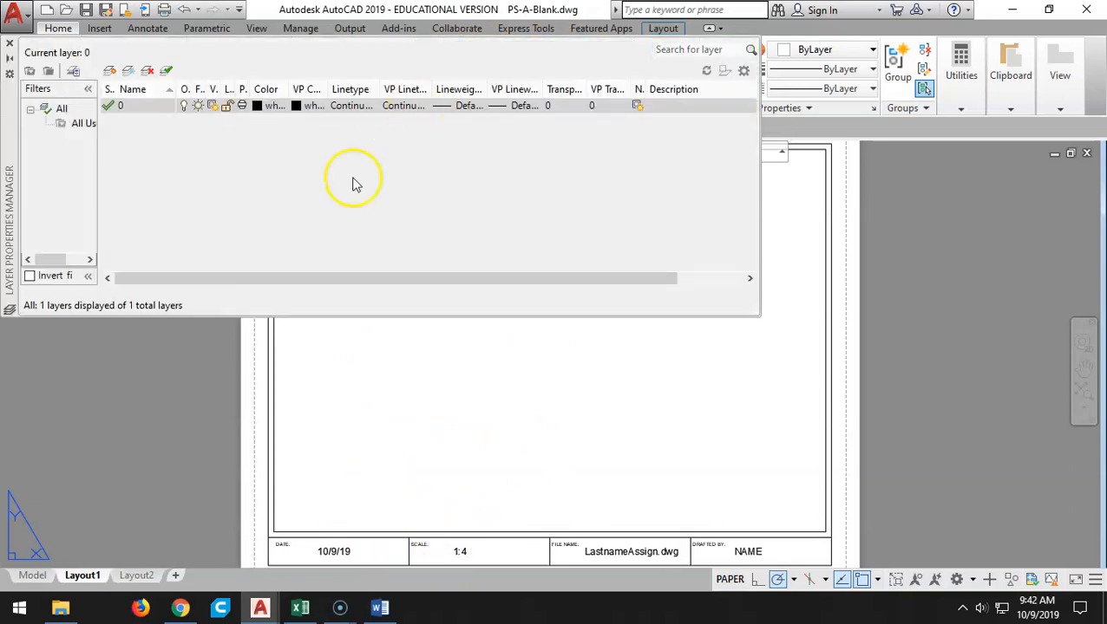
pyautogui.click(110, 71)
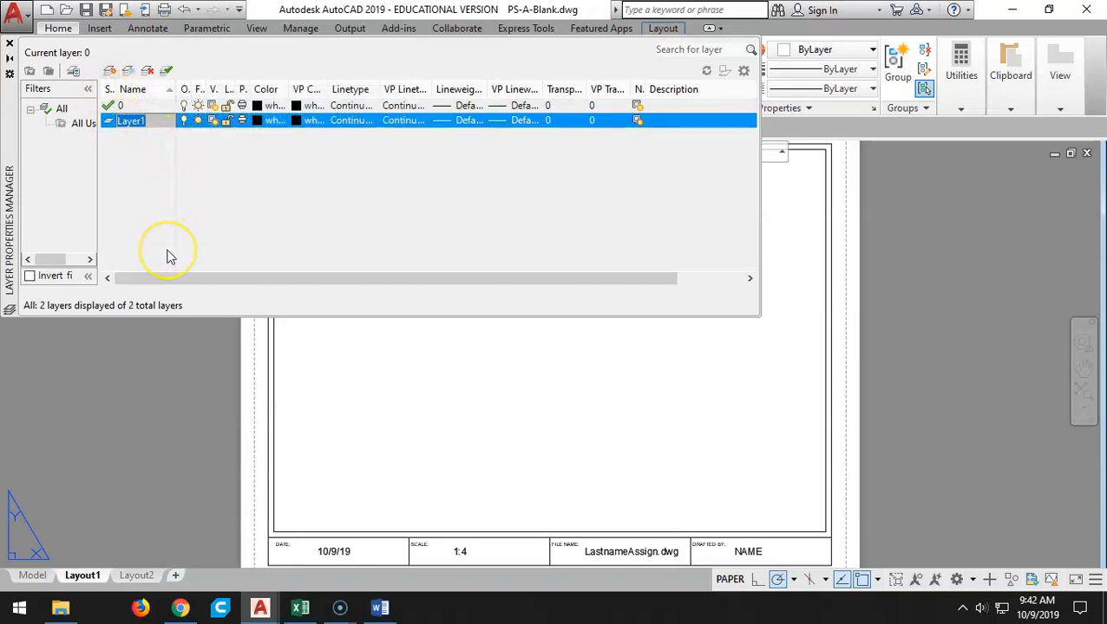
pyautogui.write('PS Border')
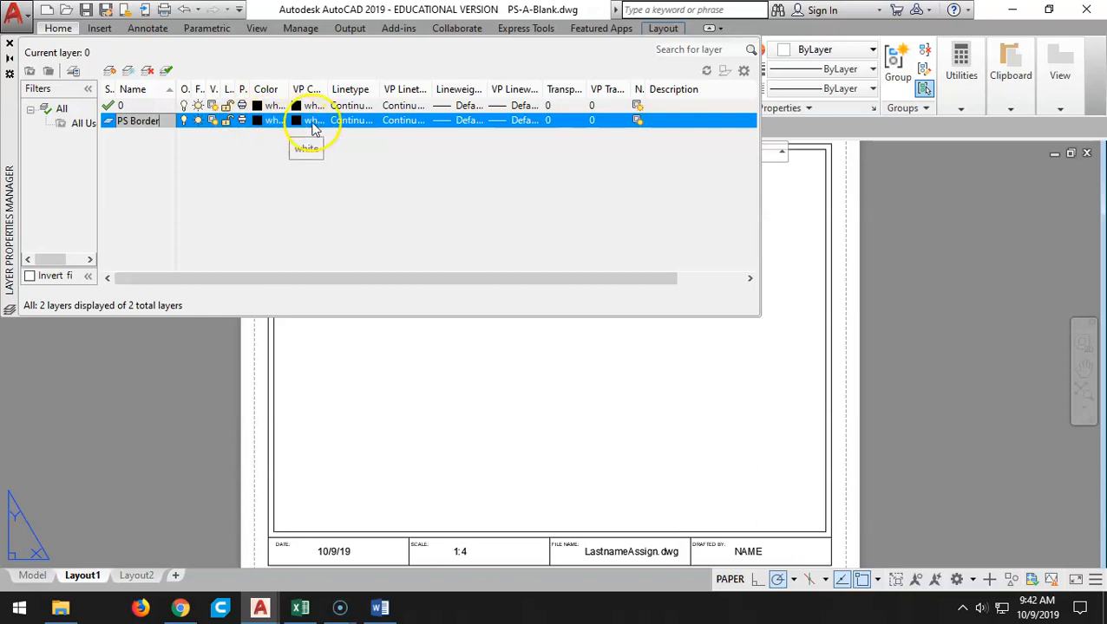
pyautogui.click(459, 123)
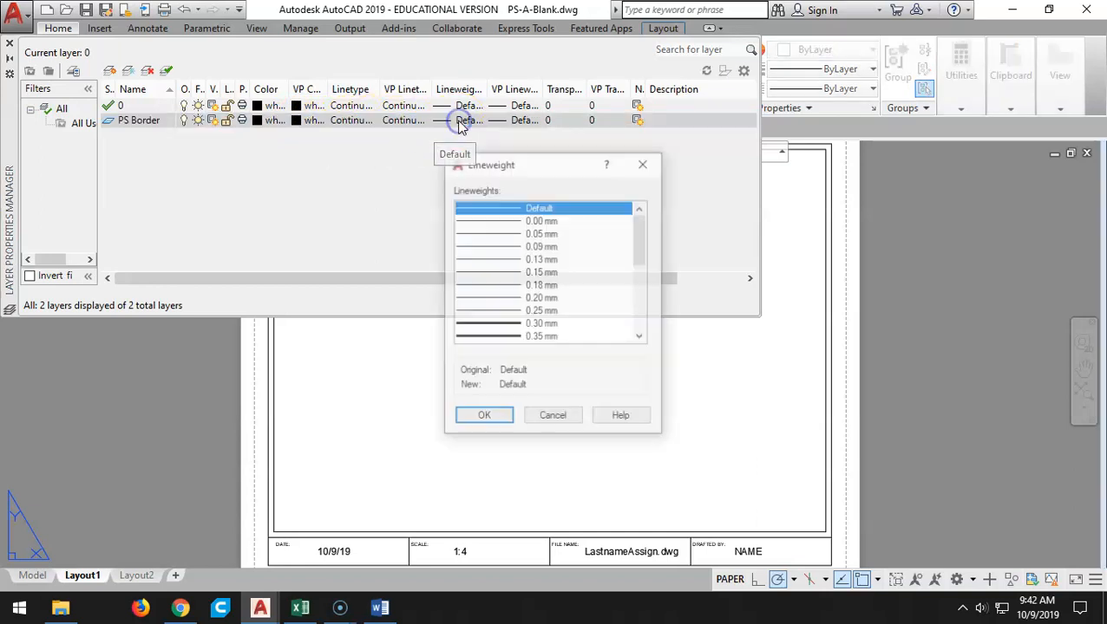
pyautogui.click(497, 326)
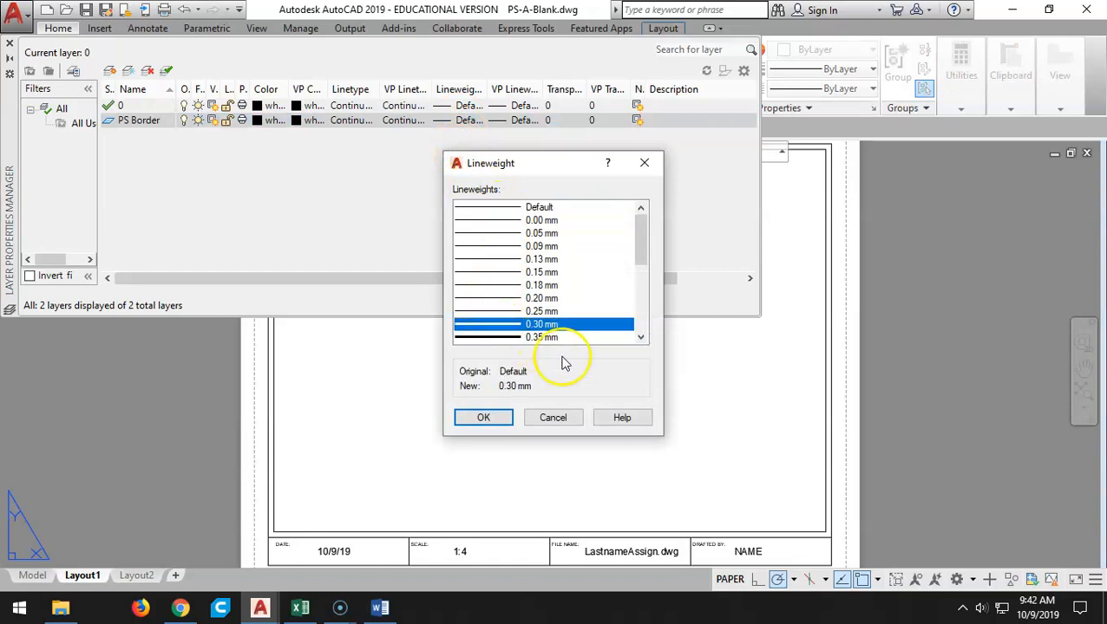
pyautogui.click(493, 420)
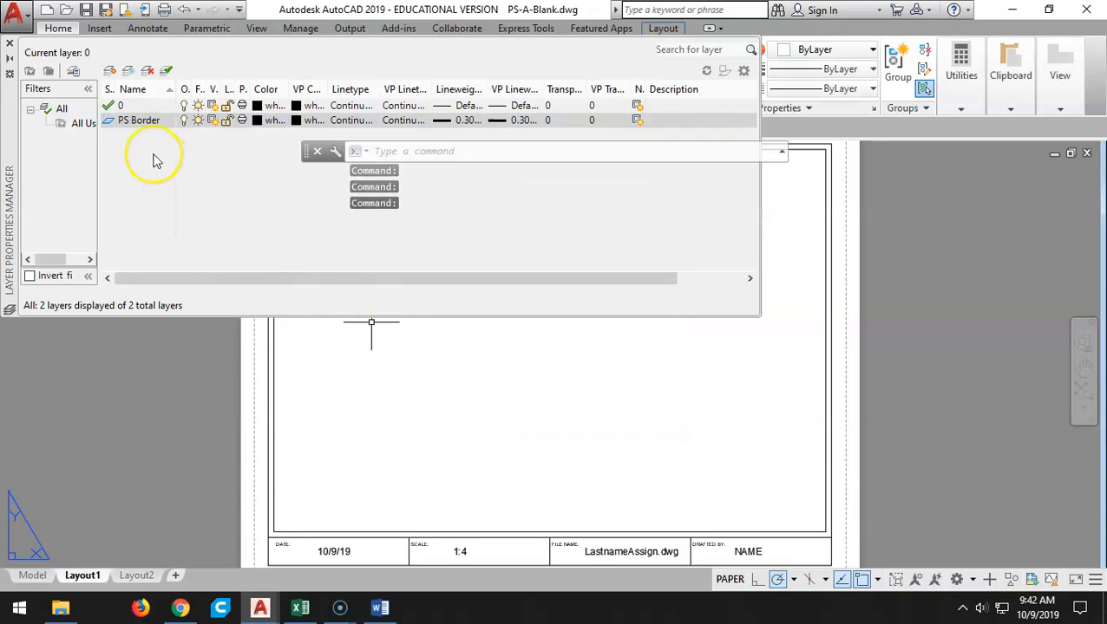
# Create a new layer named PS Text with the colour blue and the Default lineweight.
pyautogui.click(110, 70)
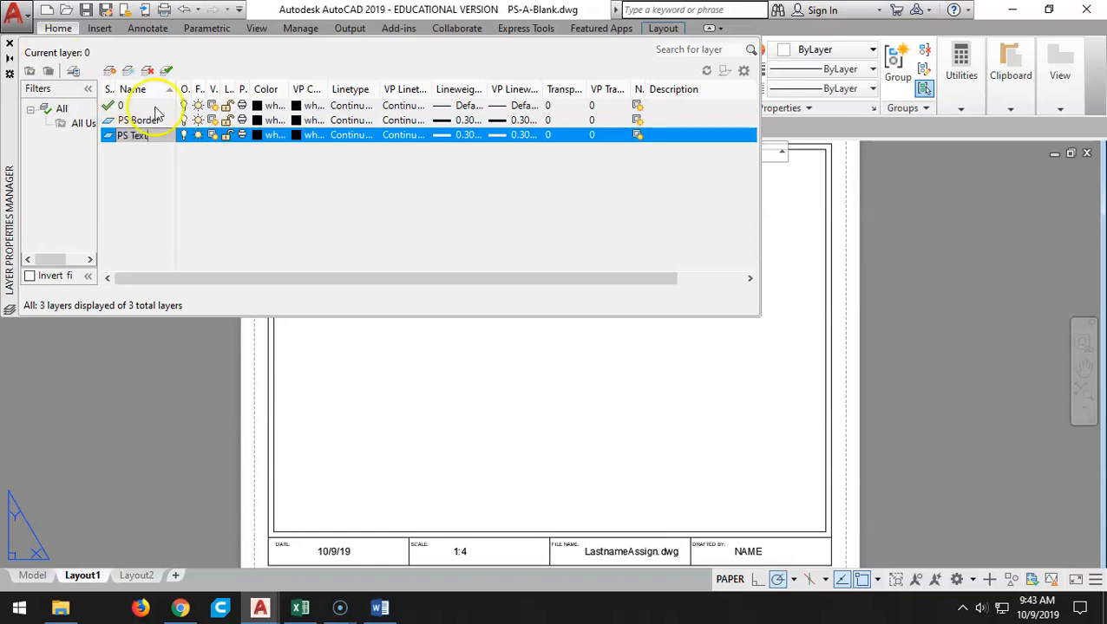
pyautogui.click(256, 136)
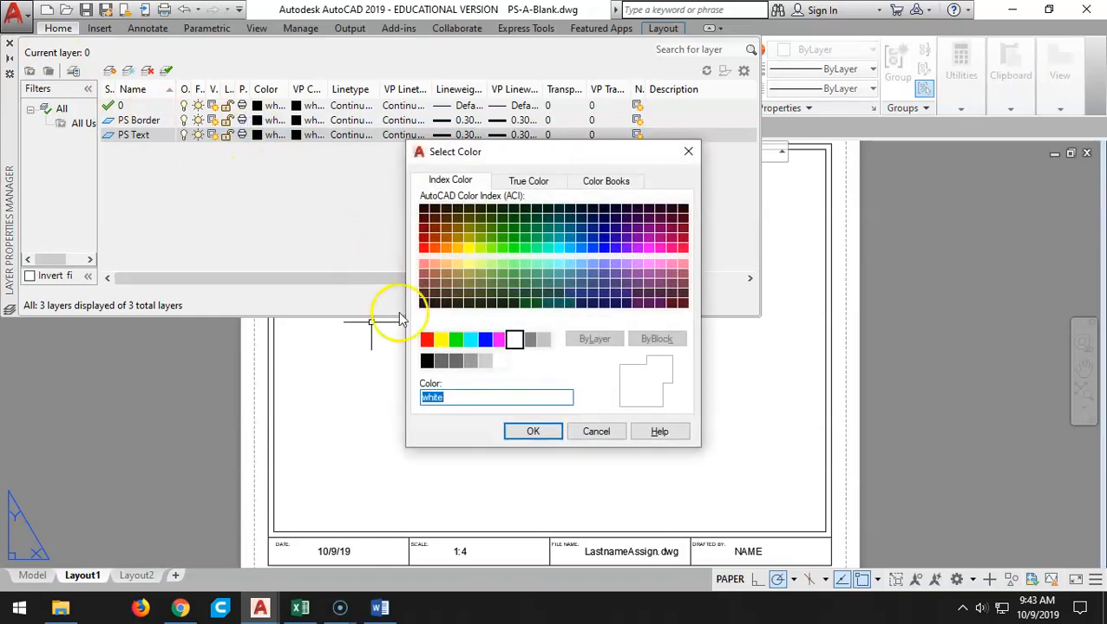
pyautogui.click(484, 339)
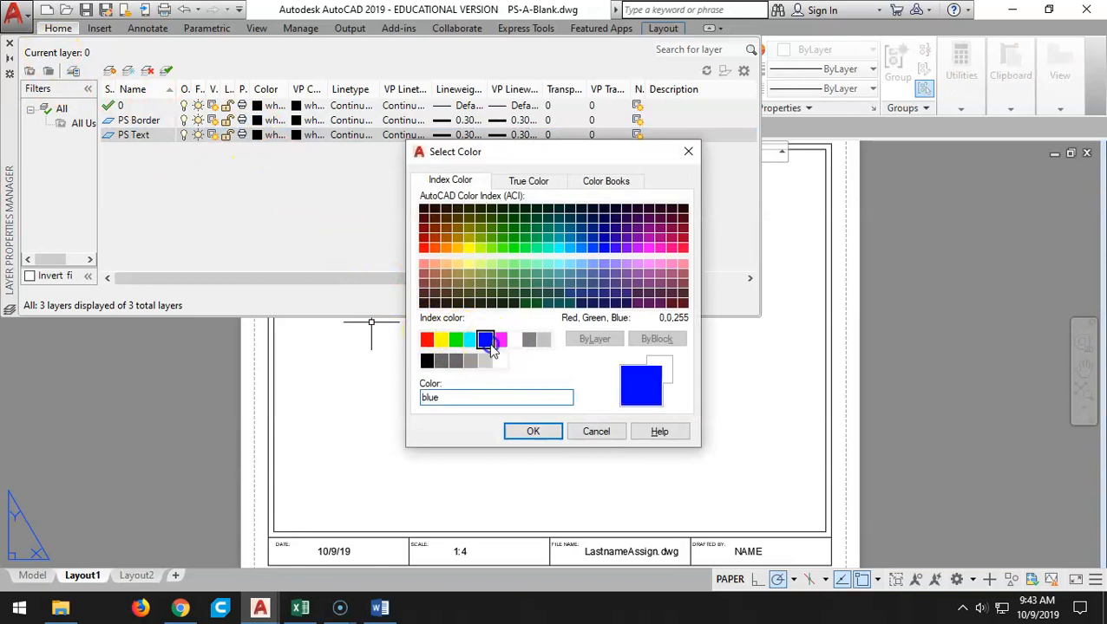
pyautogui.click(537, 431)
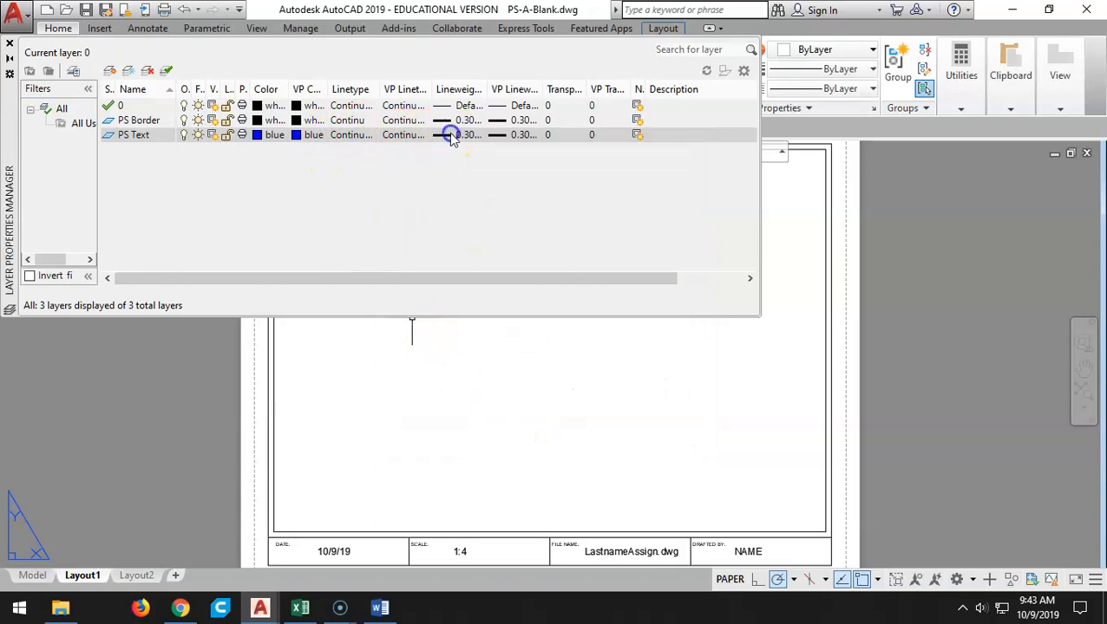
pyautogui.click(451, 136)
pyautogui.click(487, 208)
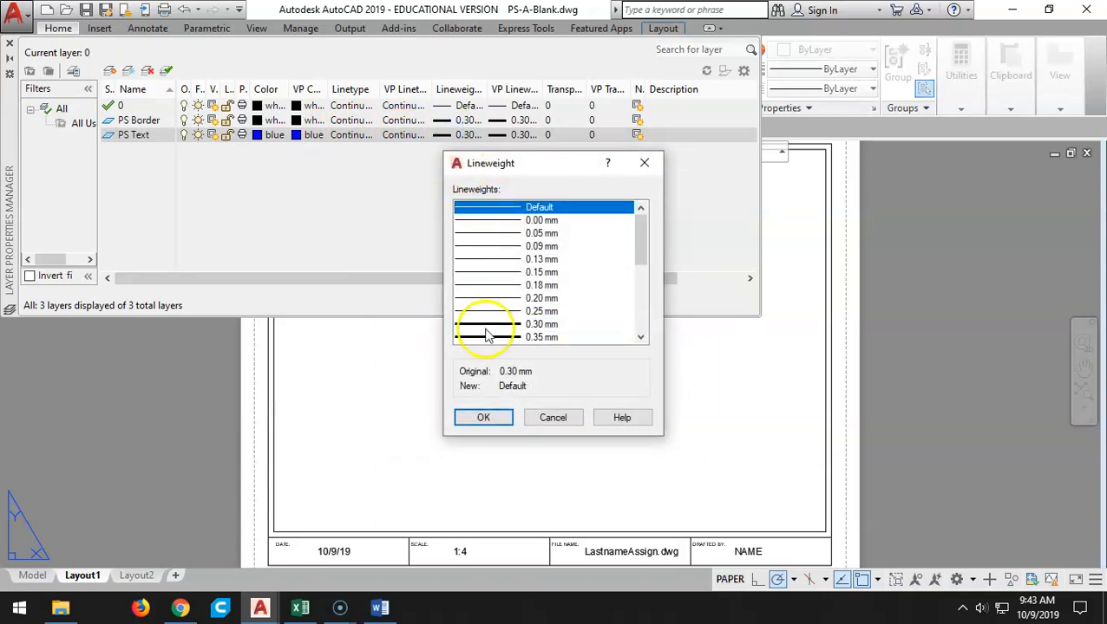
pyautogui.click(479, 417)
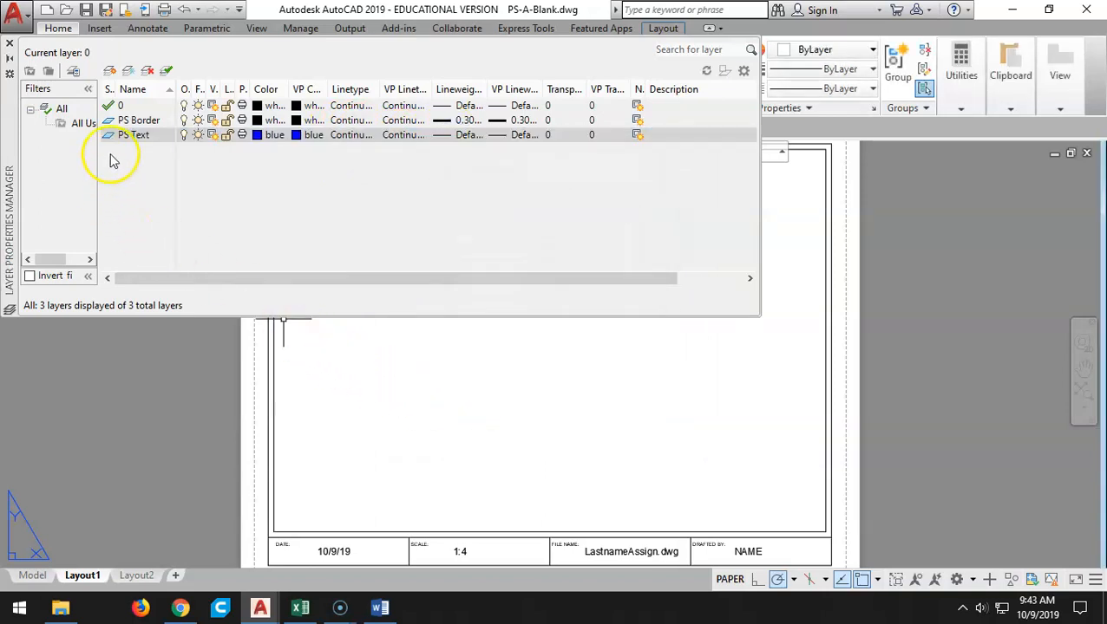
# Create a new layer named Vport with the colour magenta and close the layer manager.
pyautogui.click(110, 70)
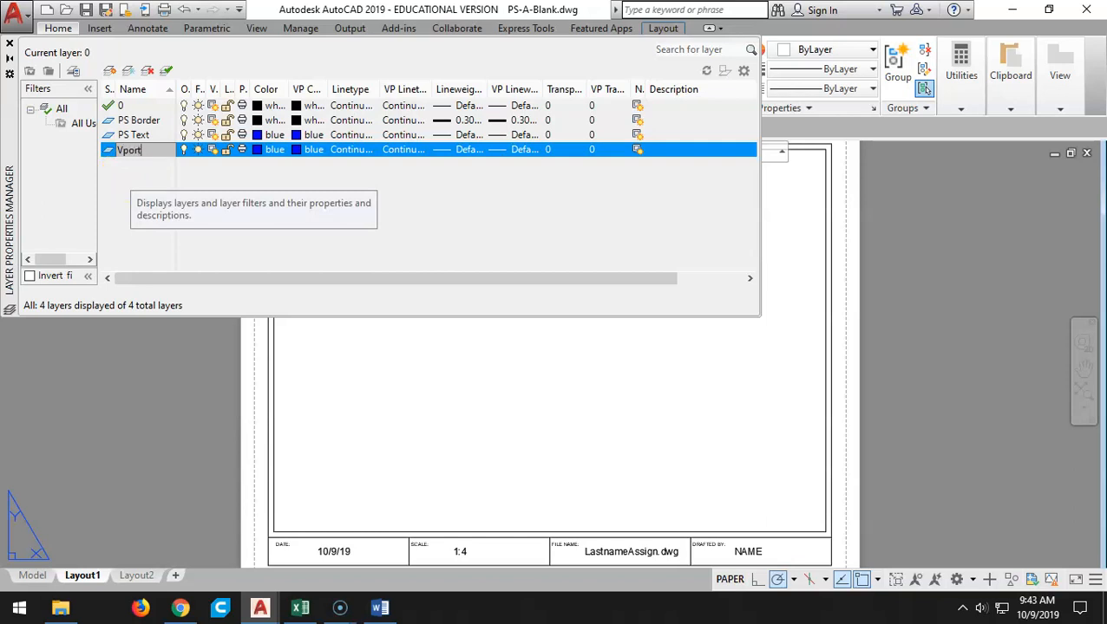
pyautogui.click(254, 149)
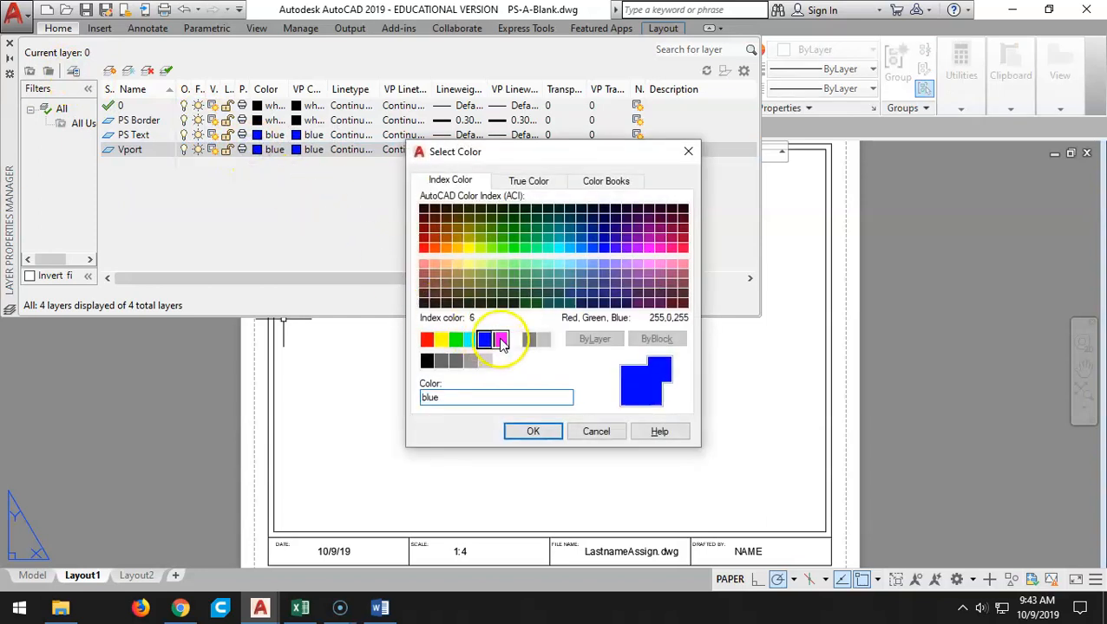
pyautogui.click(500, 340)
pyautogui.click(533, 432)
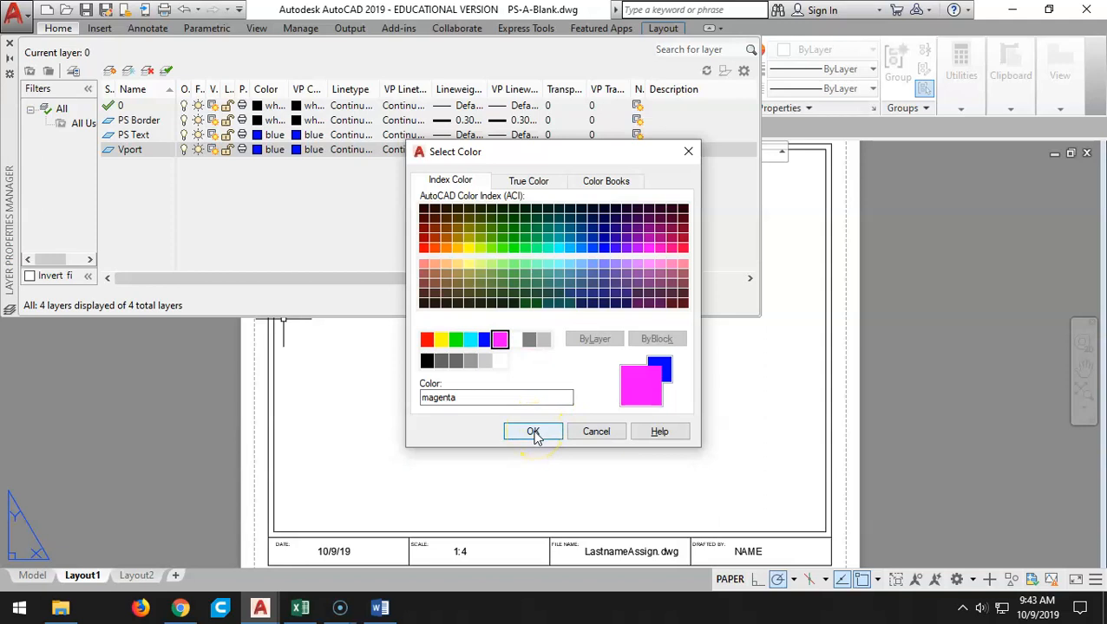
pyautogui.click(532, 432)
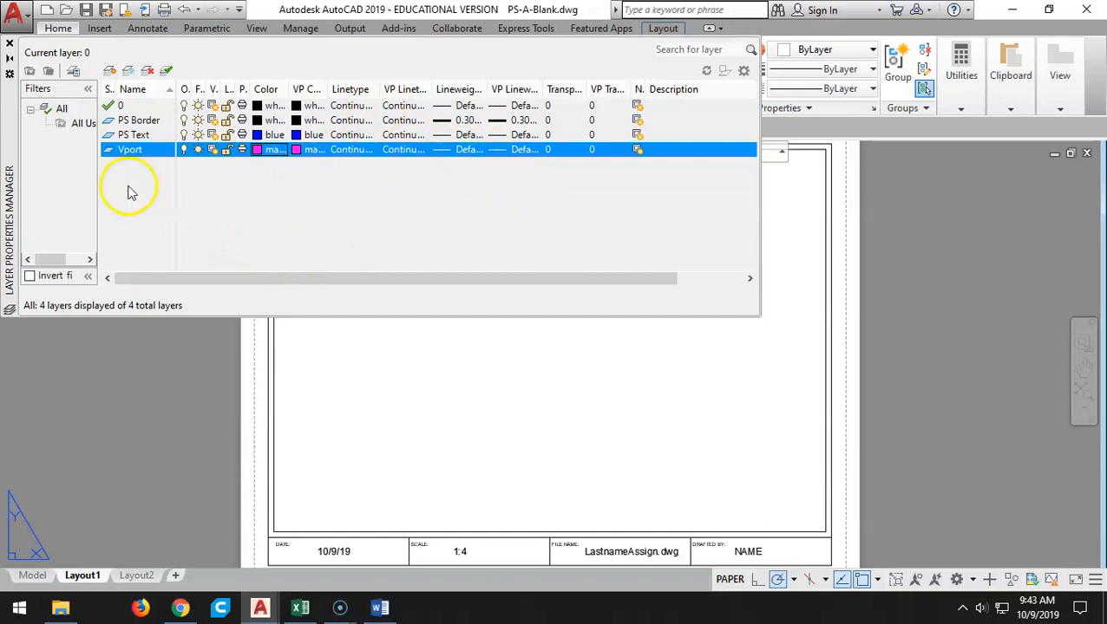
pyautogui.click(8, 45)
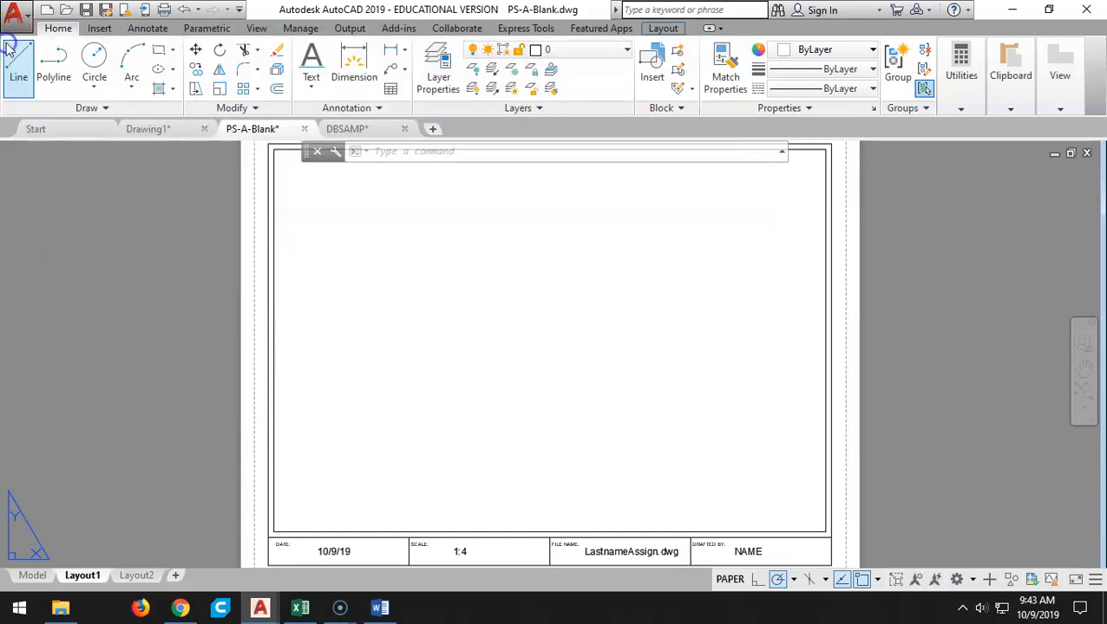
# Move the viewport frame inside the sheet border onto the Vport layer and clear the selection.
pyautogui.click(626, 50)
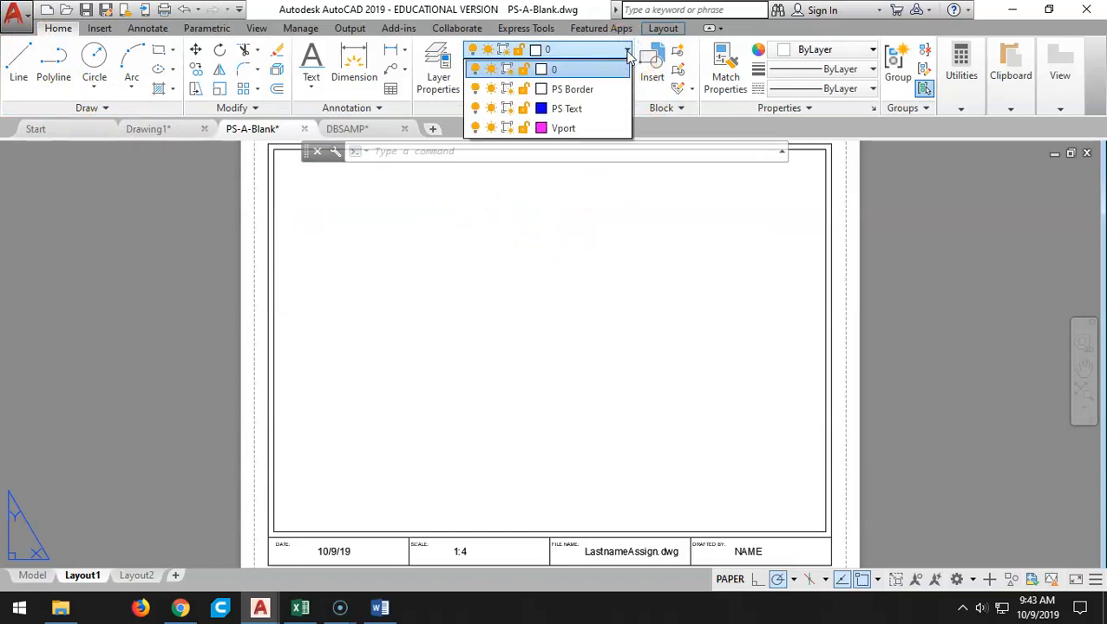
pyautogui.click(628, 52)
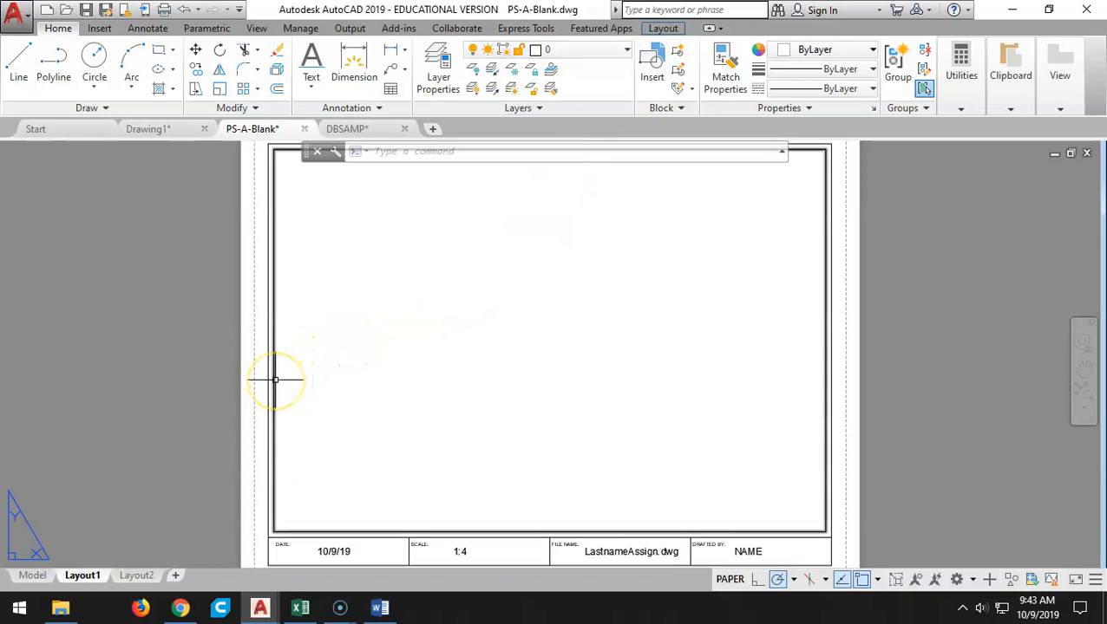
pyautogui.moveTo(275, 379)
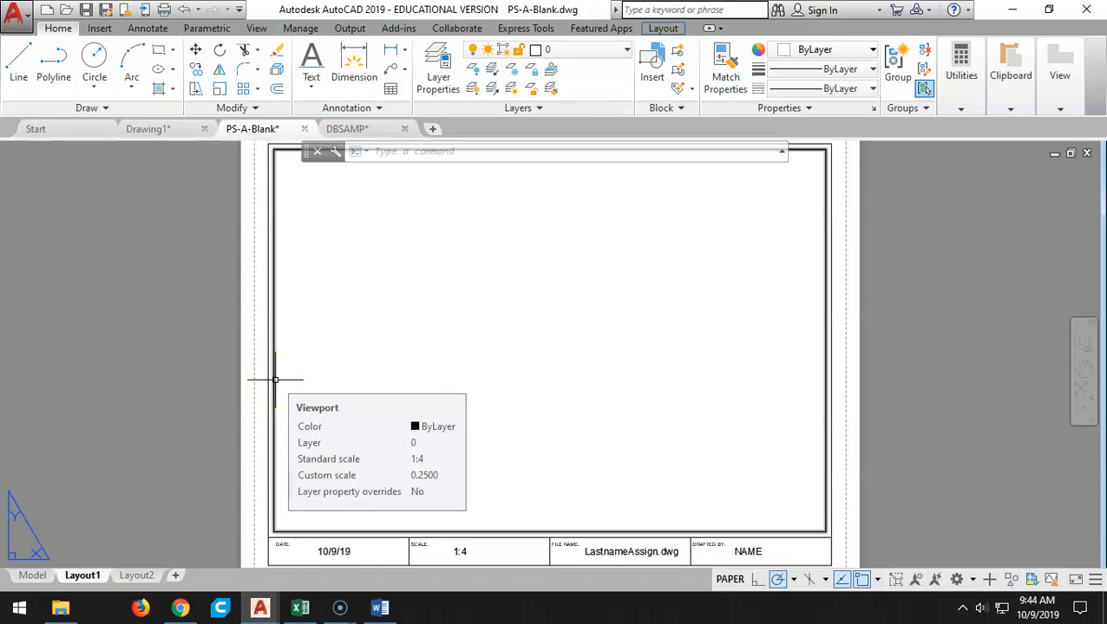
pyautogui.click(275, 379)
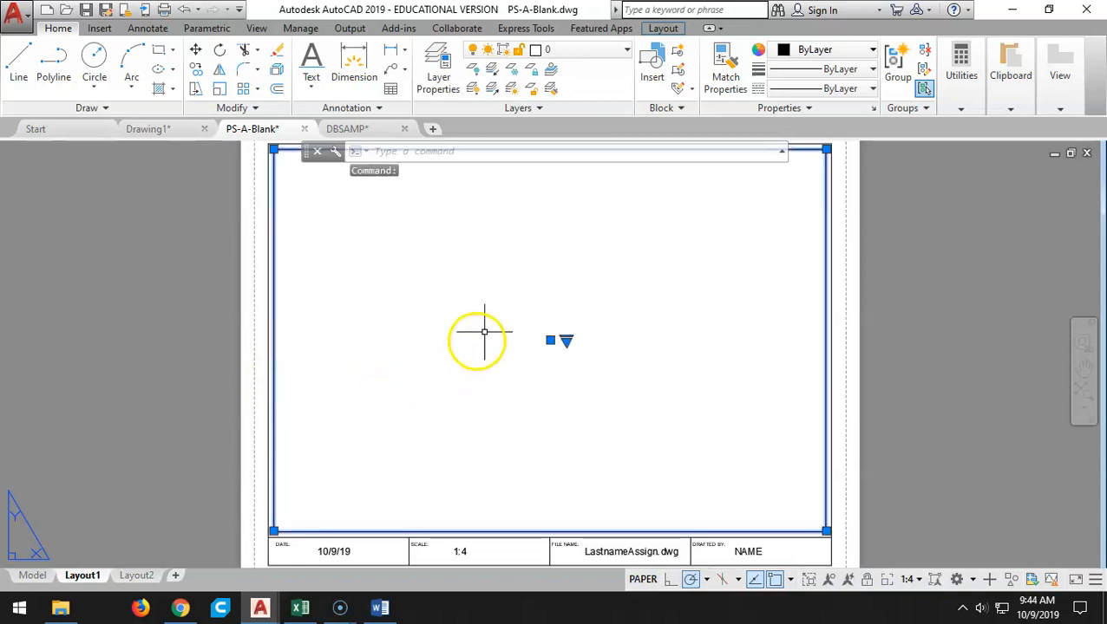
pyautogui.click(613, 52)
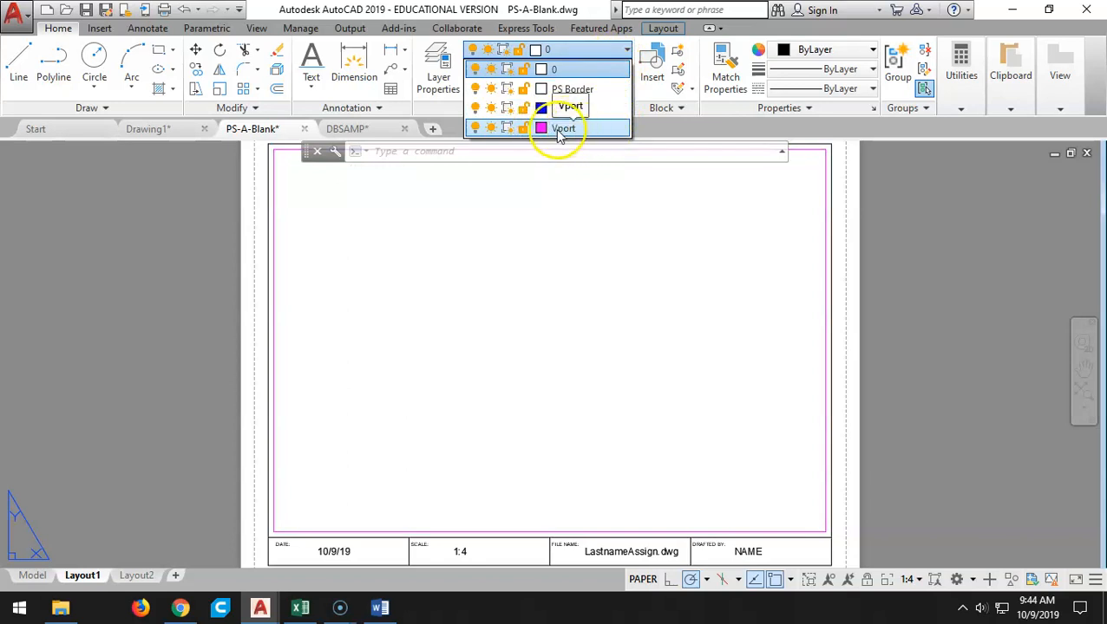
pyautogui.click(601, 128)
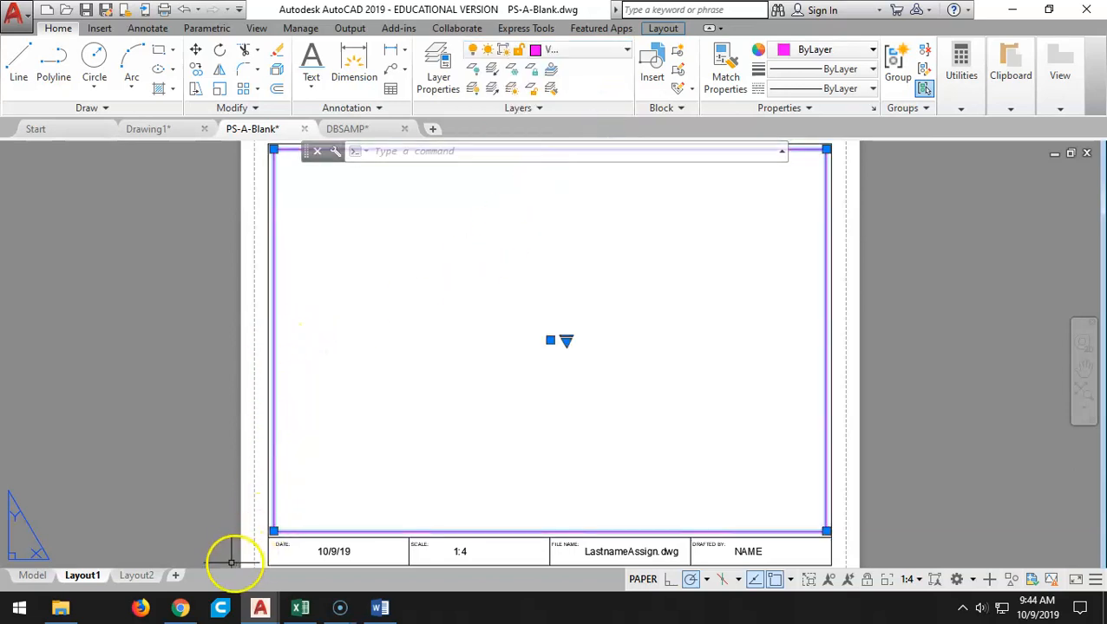
pyautogui.press('Escape')
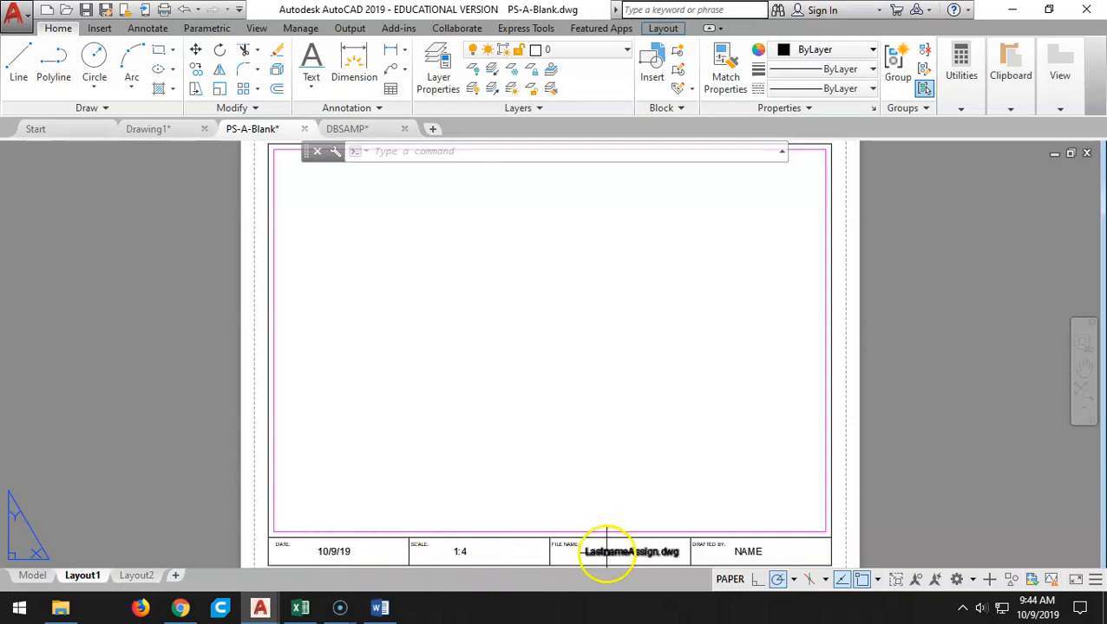
pyautogui.doubleClick(607, 551)
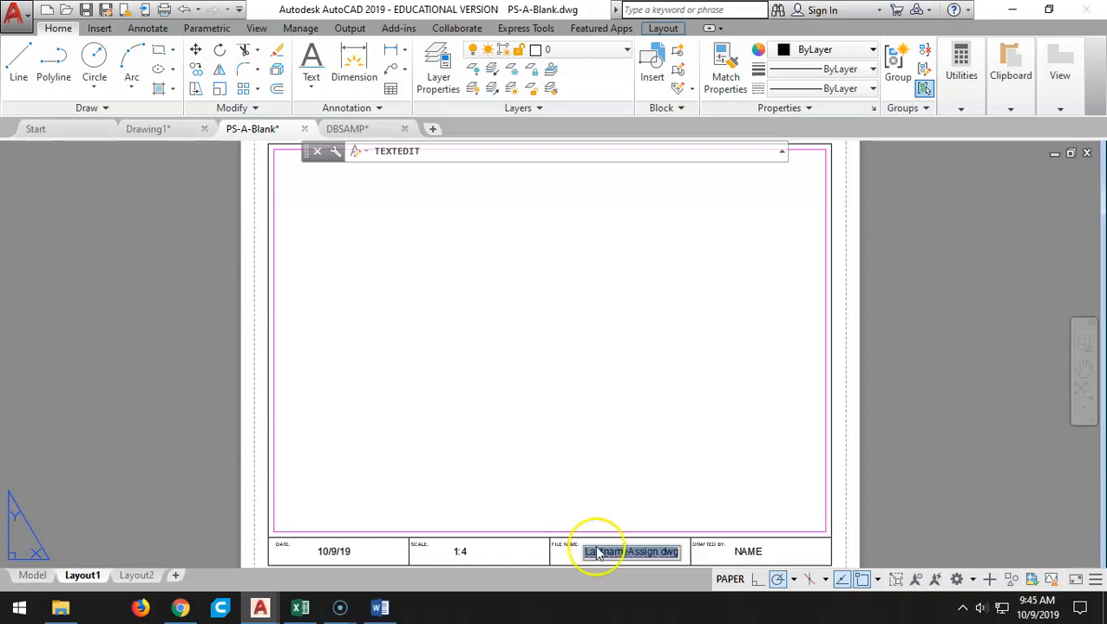
pyautogui.click(707, 562)
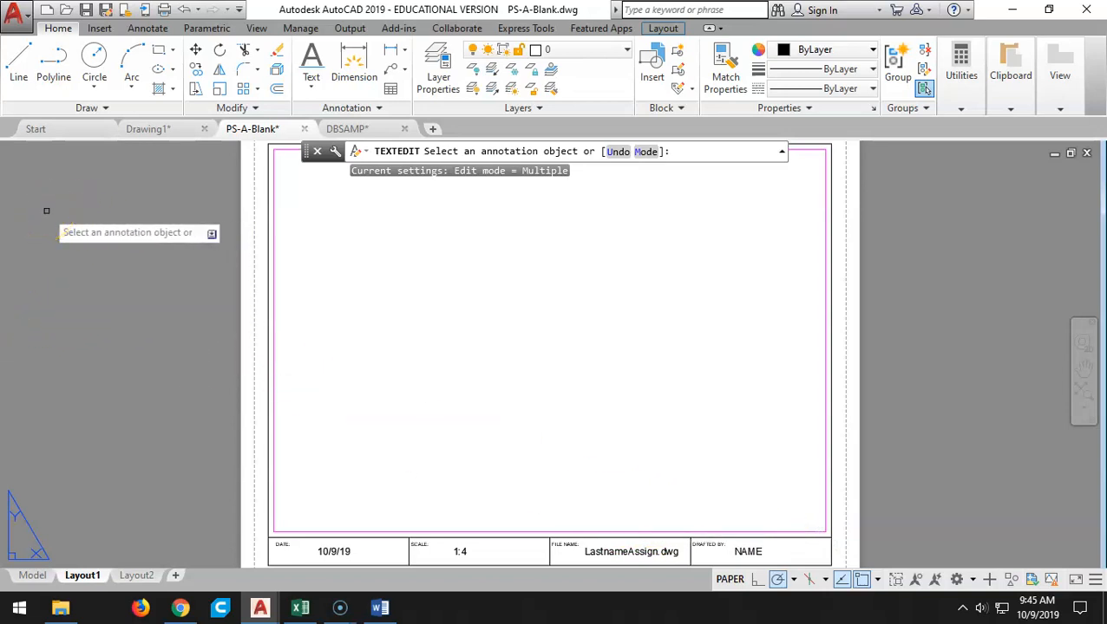
pyautogui.click(745, 554)
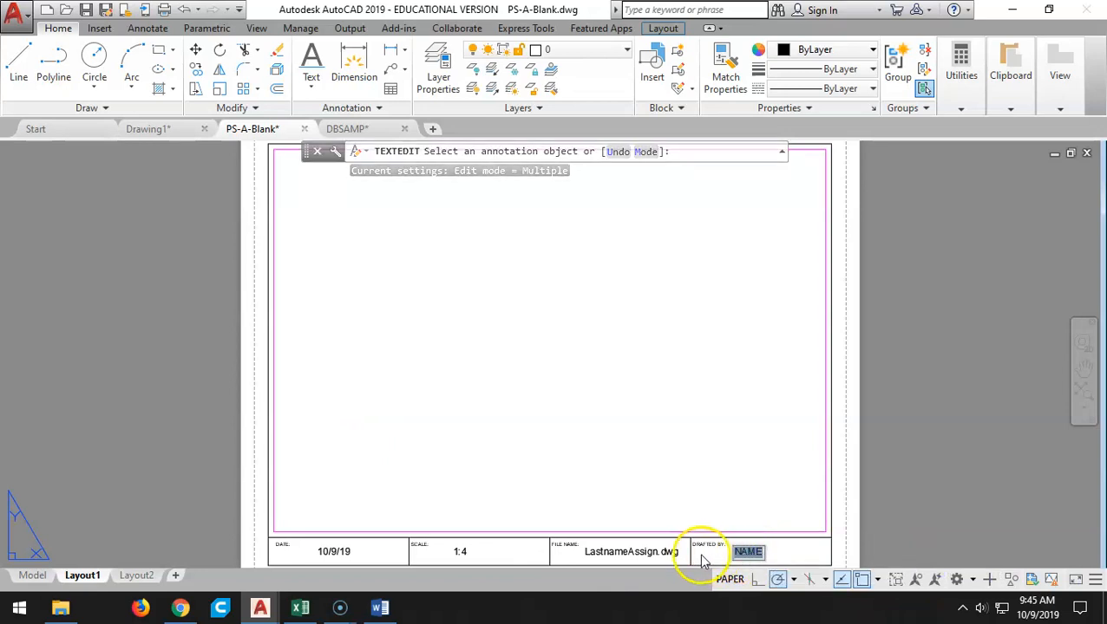
pyautogui.press('Return')
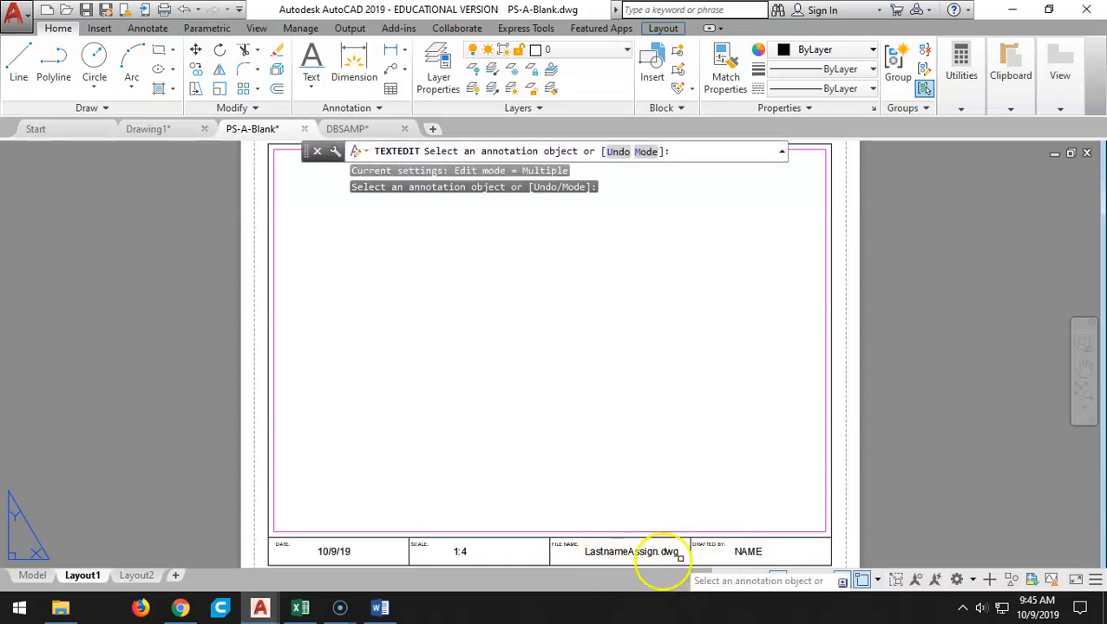
pyautogui.press('Escape')
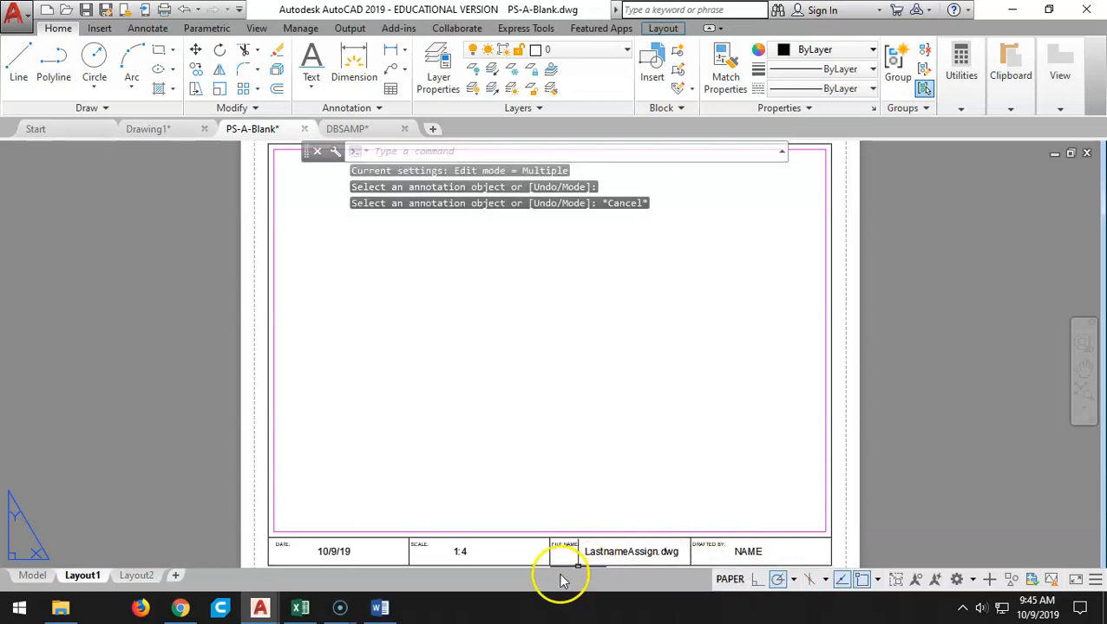
# Open the title block's date text for editing and exit the text editor without entering a new date.
pyautogui.click(349, 552)
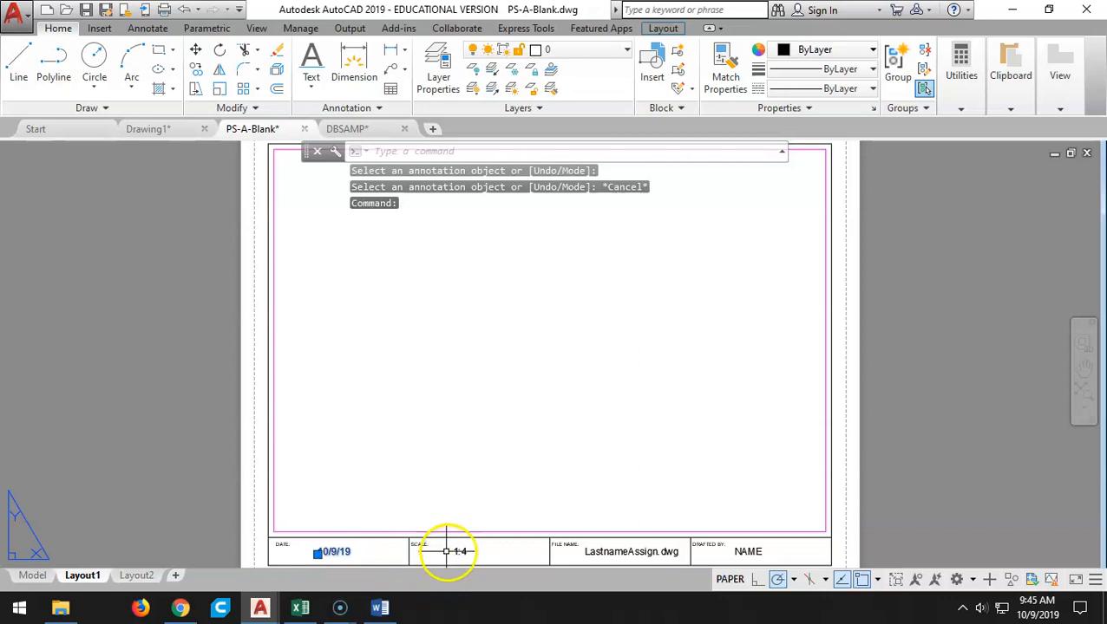
pyautogui.scroll(-2, 388, 311)
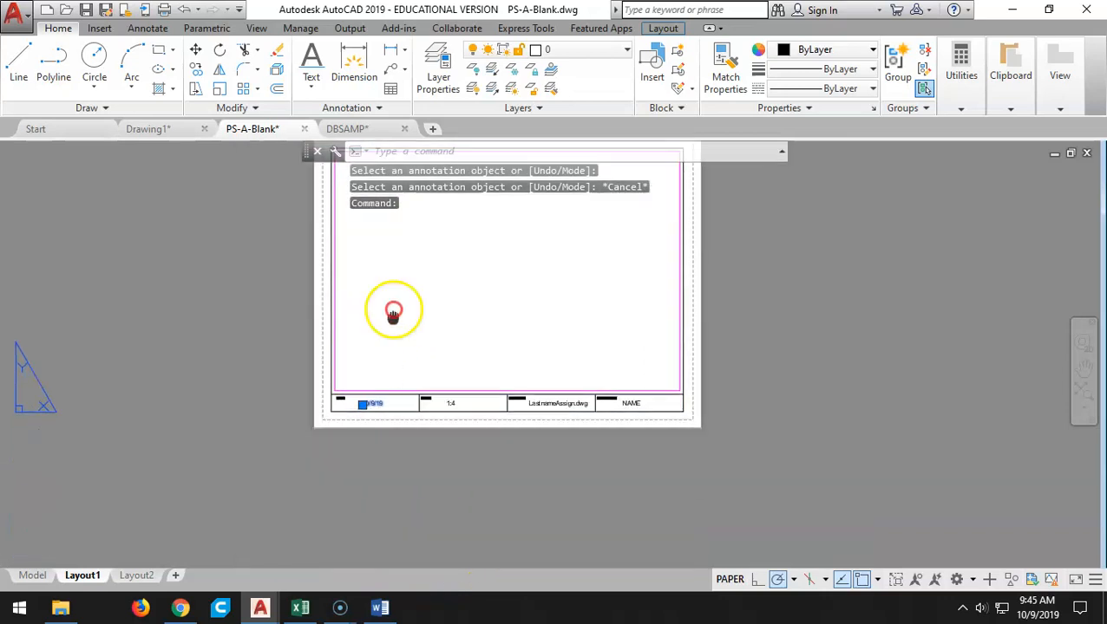
pyautogui.scroll(4, 388, 359)
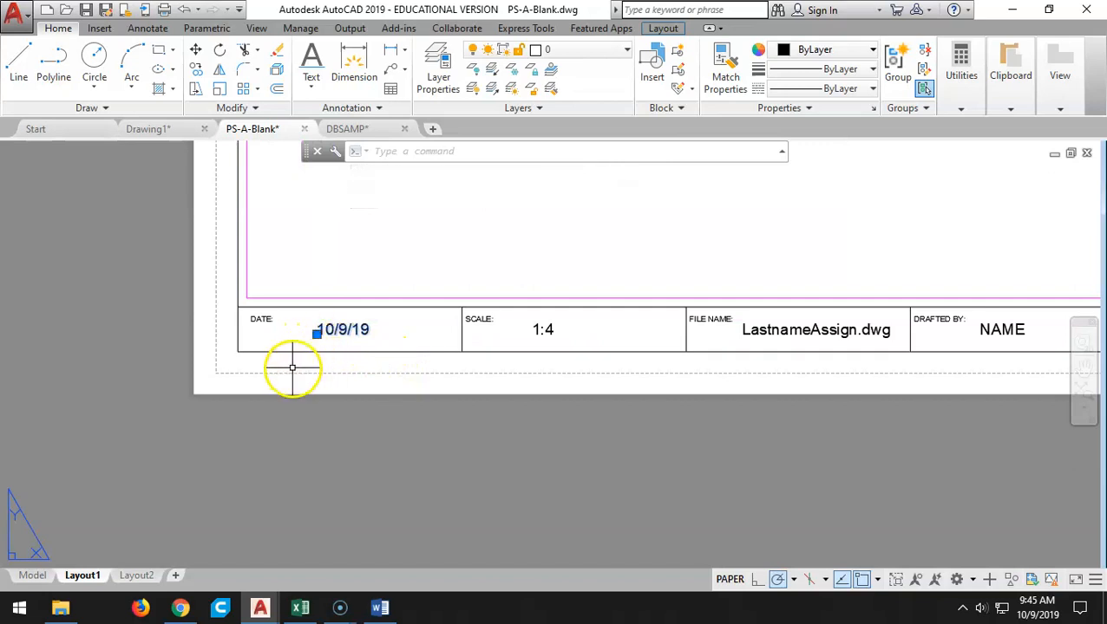
pyautogui.doubleClick(346, 330)
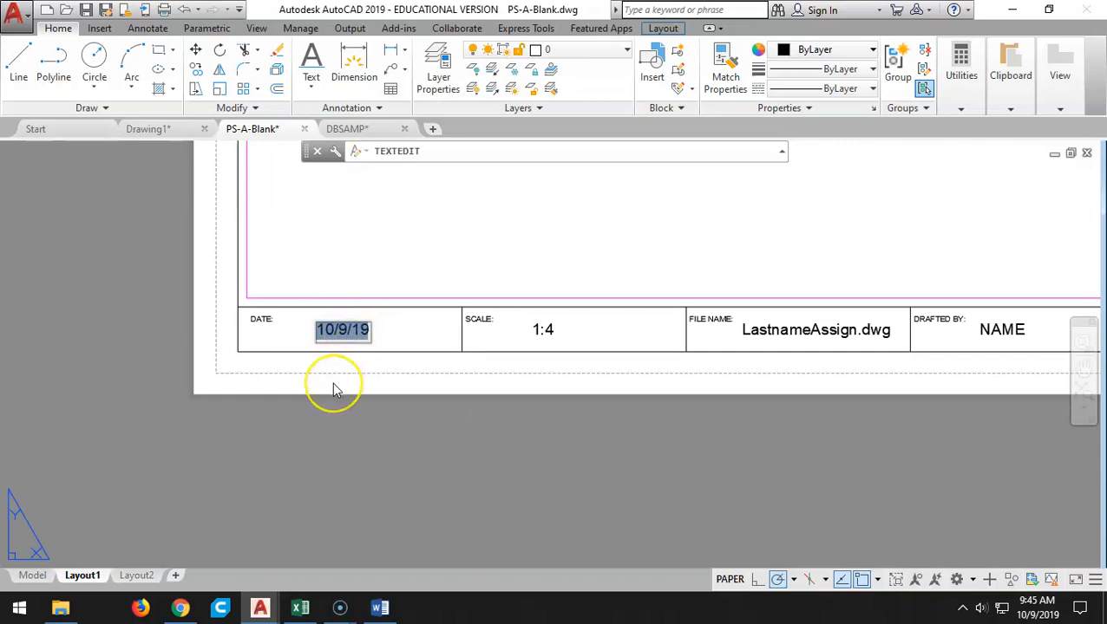
pyautogui.click(360, 388)
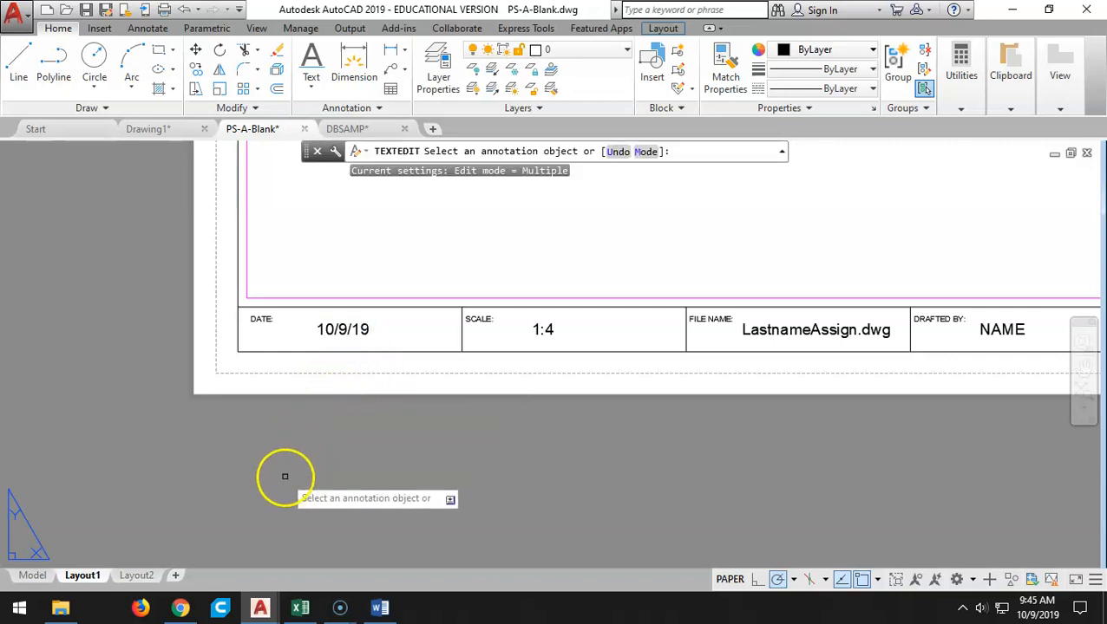
pyautogui.press('Escape')
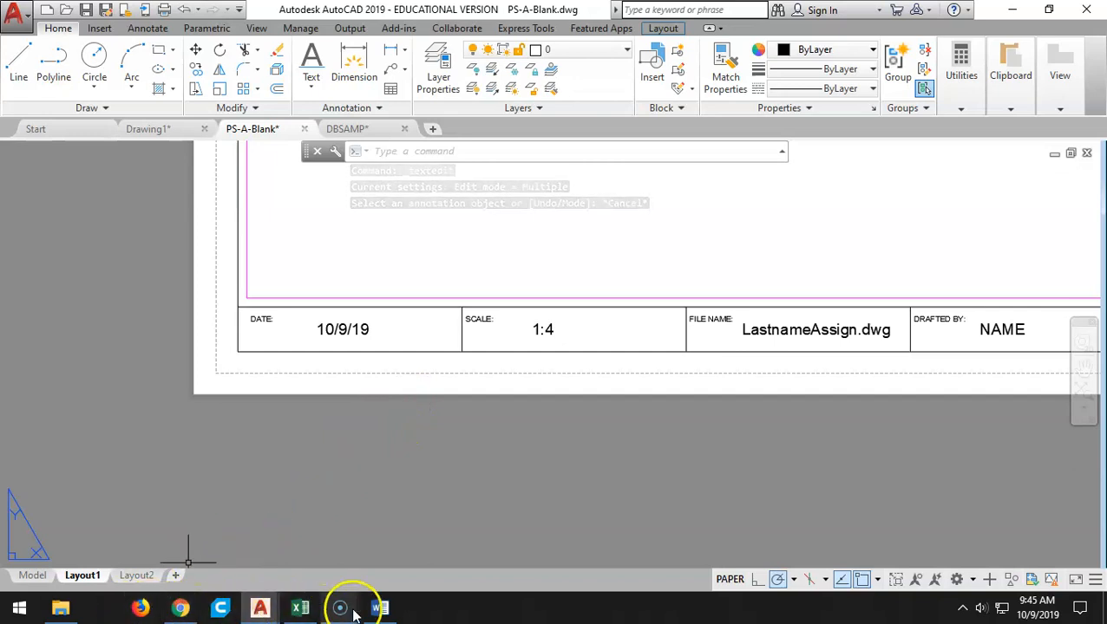
pyautogui.moveTo(351, 614)
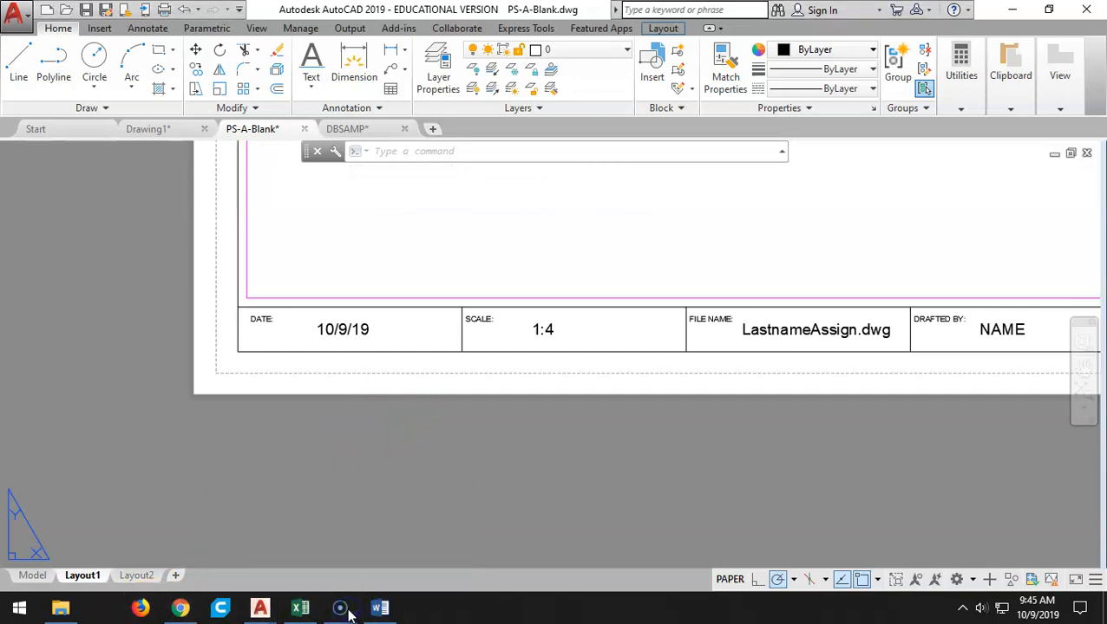
pyautogui.rightClick(342, 610)
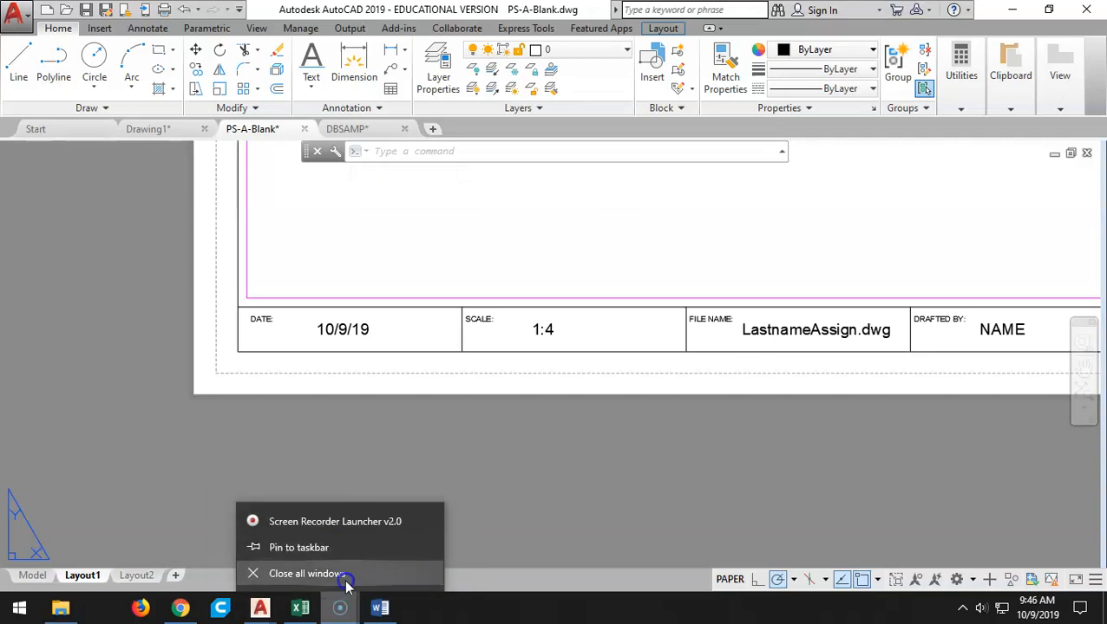
pyautogui.click(340, 522)
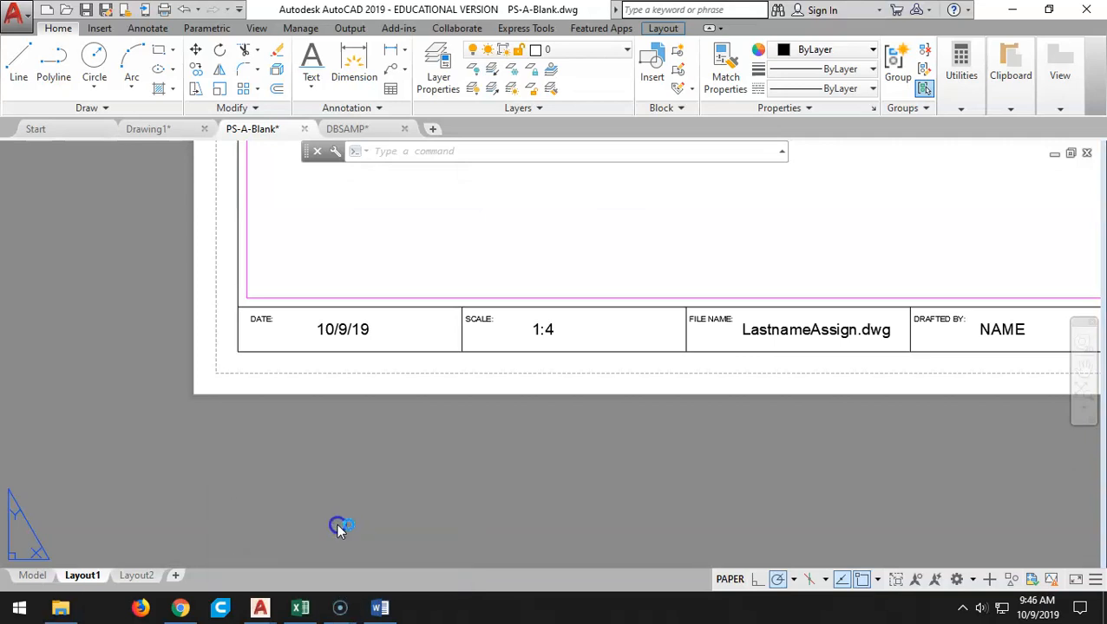
pyautogui.rightClick(347, 612)
pyautogui.click(345, 612)
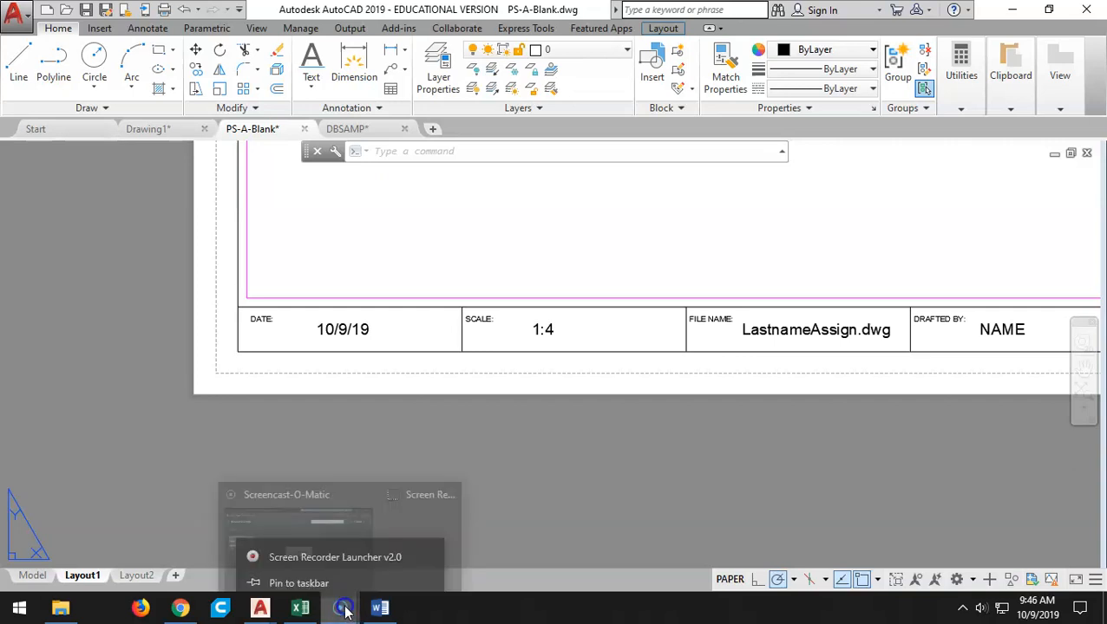
pyautogui.click(499, 559)
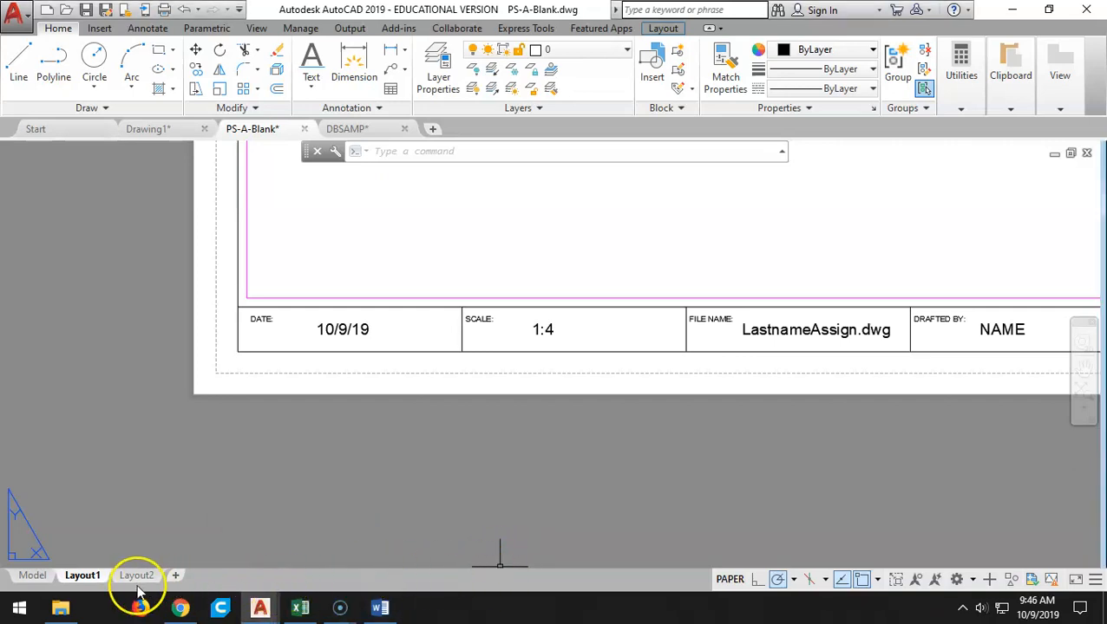
pyautogui.click(1012, 9)
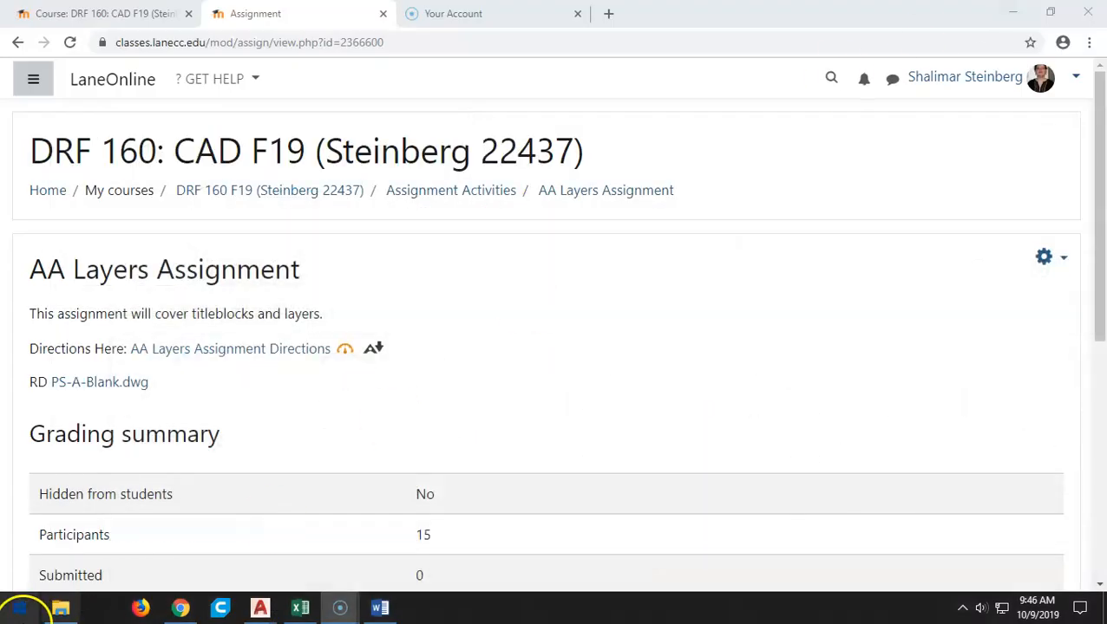
pyautogui.click(1012, 13)
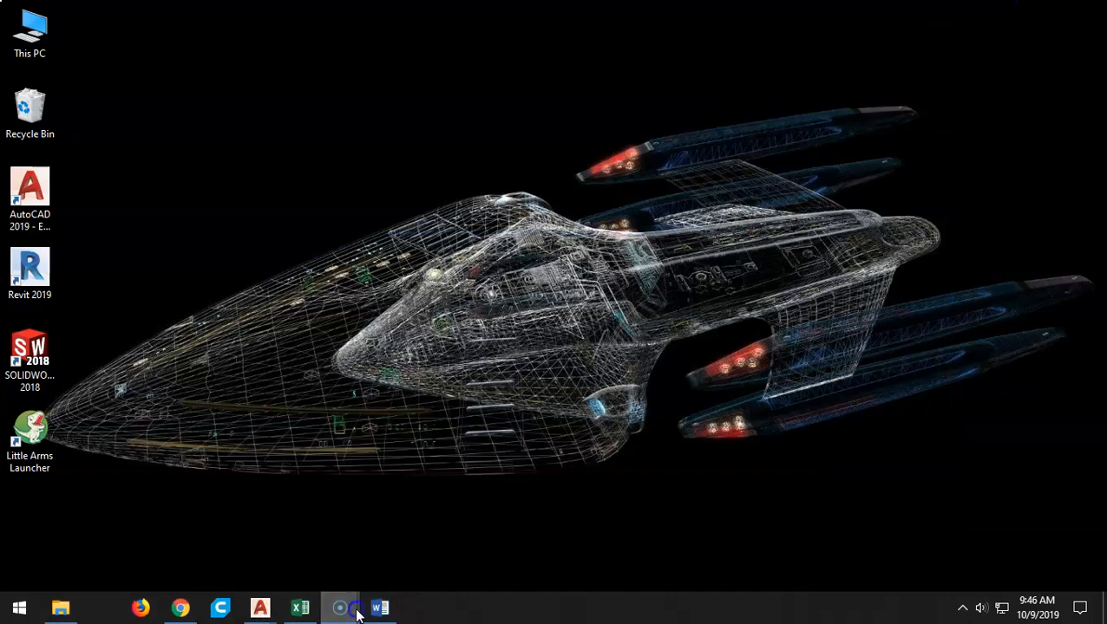
pyautogui.moveTo(357, 614)
pyautogui.click(413, 556)
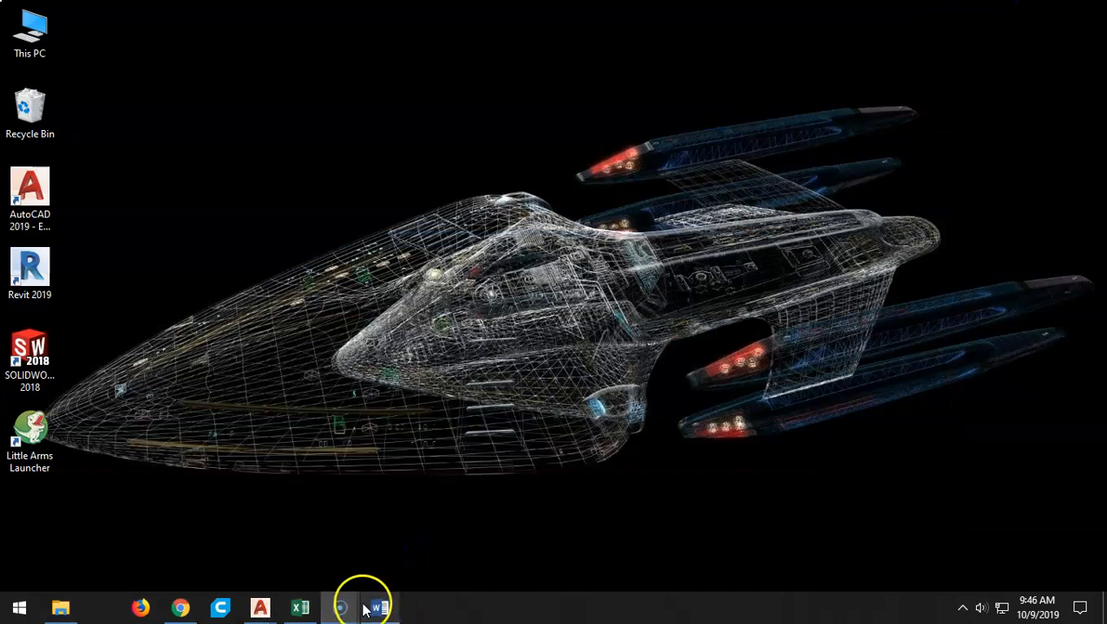
pyautogui.click(337, 543)
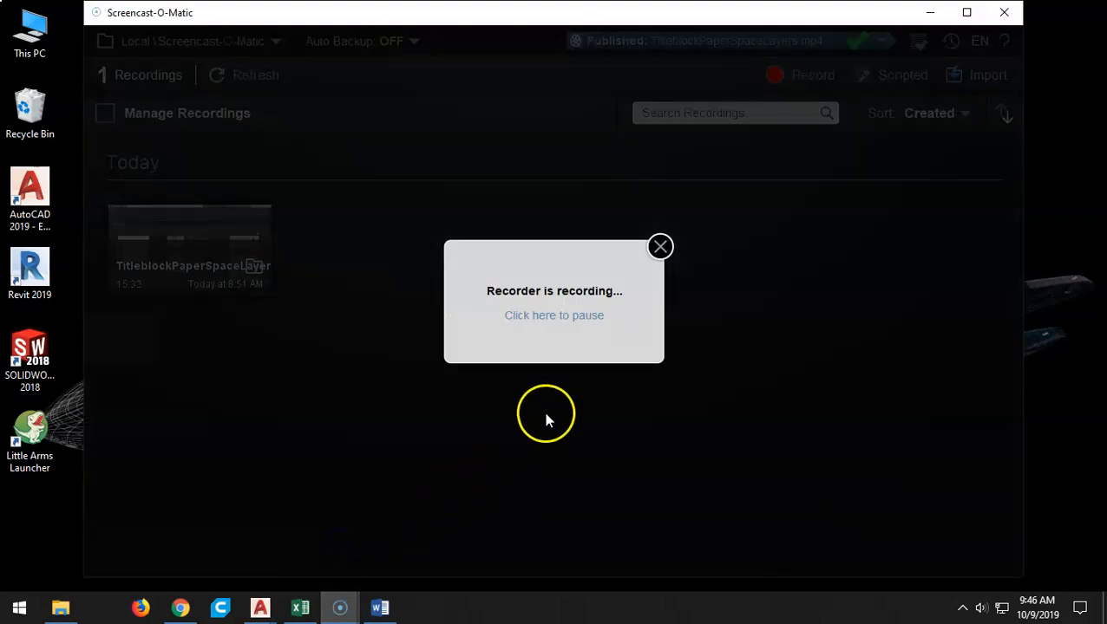